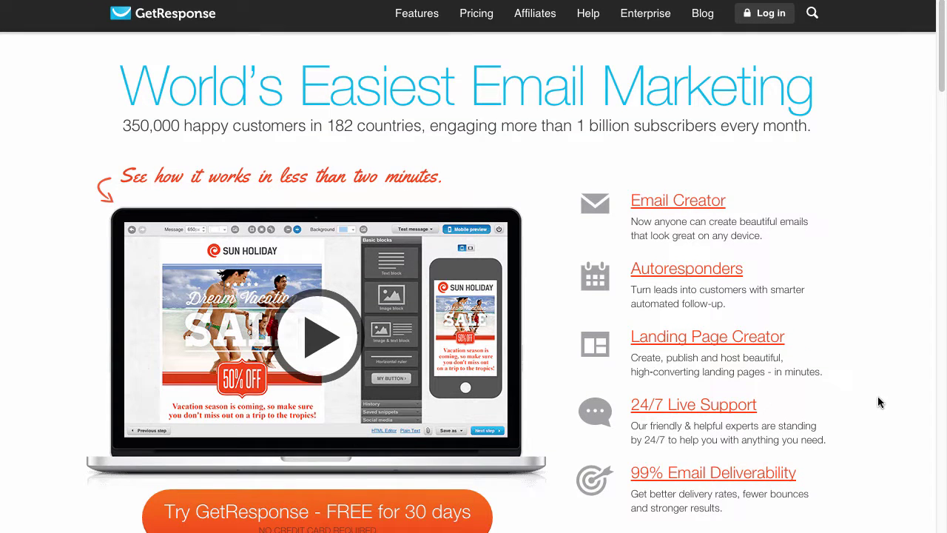
Scroll down through the GetResponse homepage
scroll(879, 402, "down", 1)
scroll(880, 401, "down", 3)
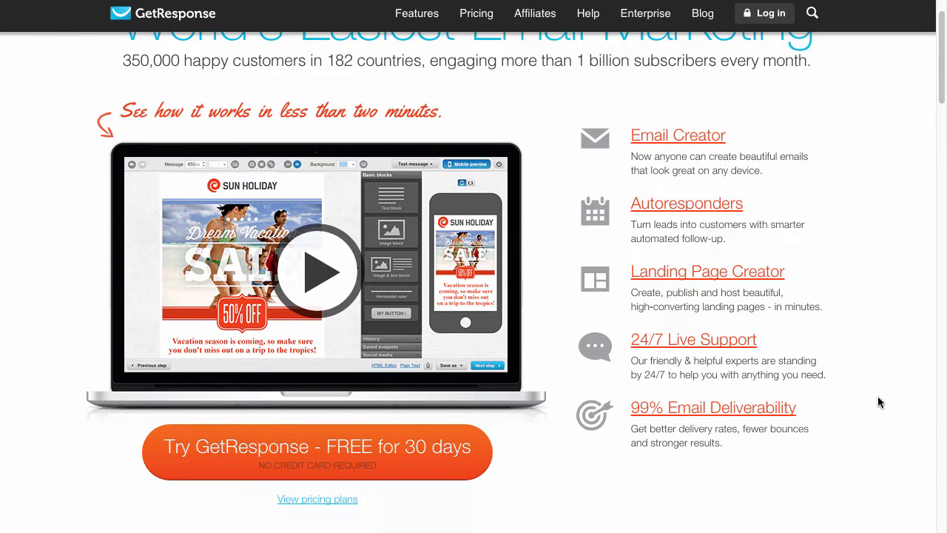
scroll(880, 402, "down", 4)
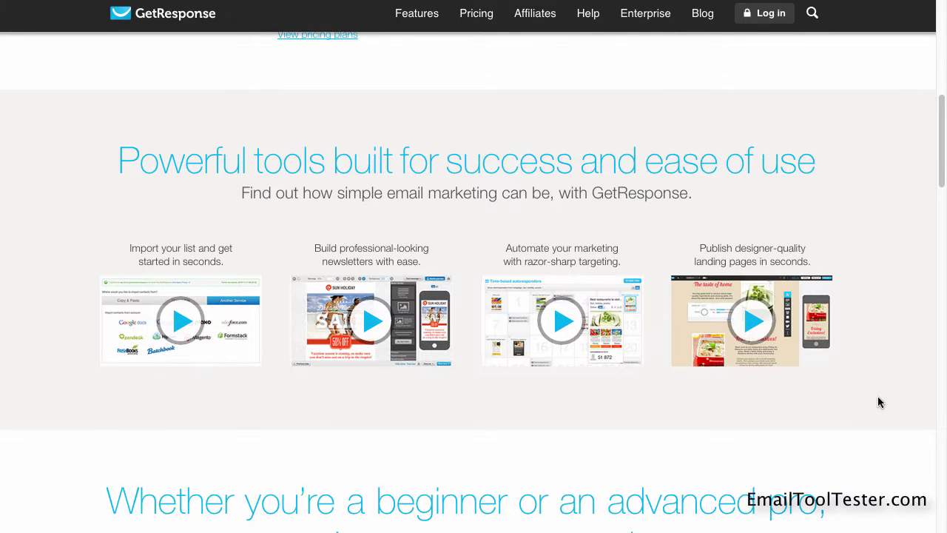
scroll(880, 401, "down", 3)
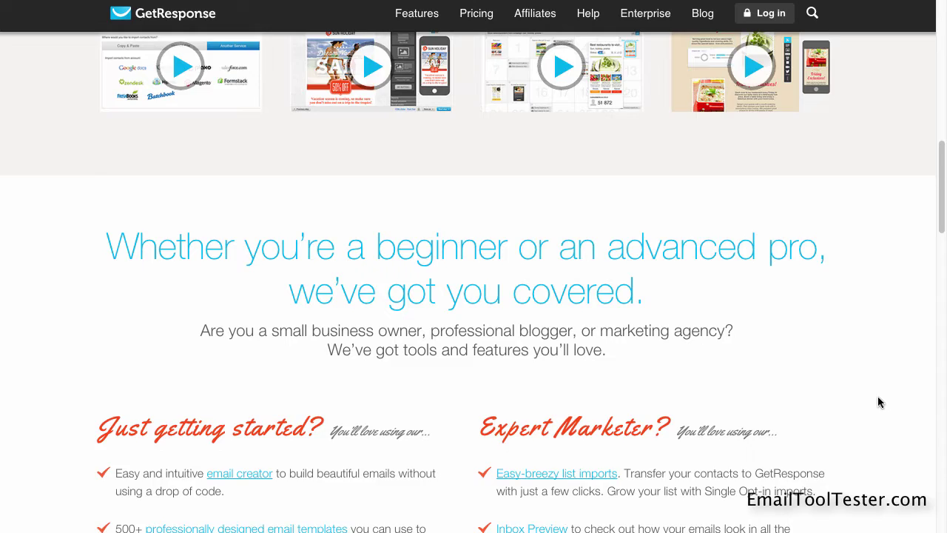
scroll(880, 402, "down", 1)
scroll(880, 402, "down", 4)
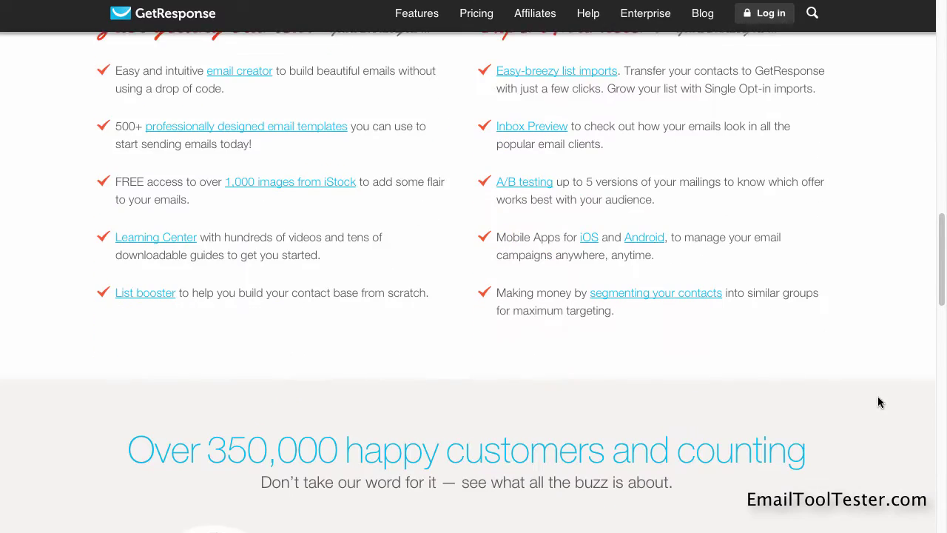
scroll(880, 402, "down", 3)
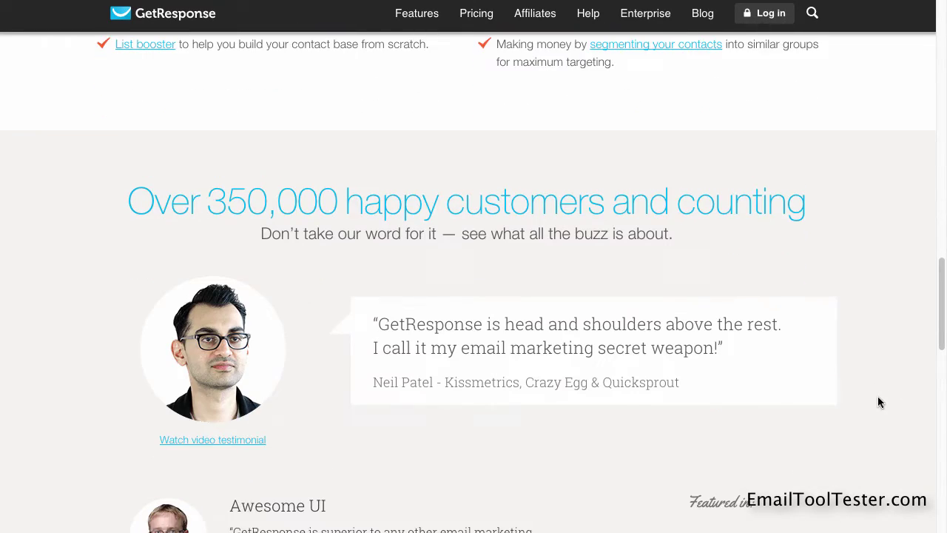
scroll(878, 401, "down", 1)
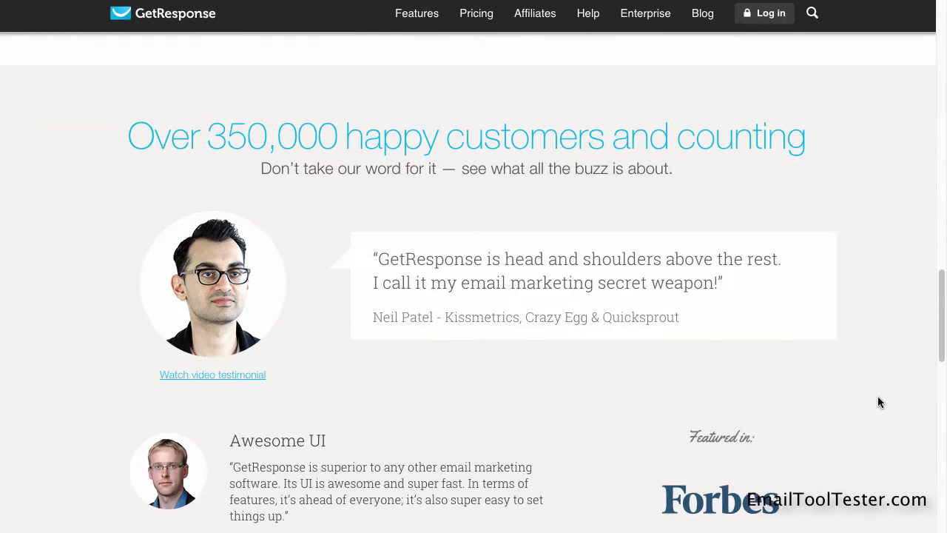
Open the GetResponse Features page and scroll through it
left_click(417, 15)
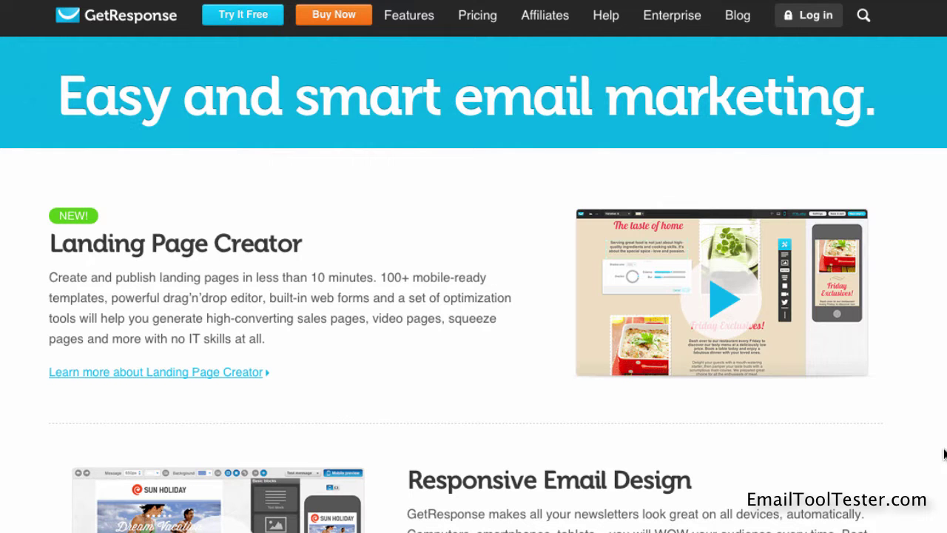
scroll(944, 454, "down", 1)
scroll(944, 429, "down", 1)
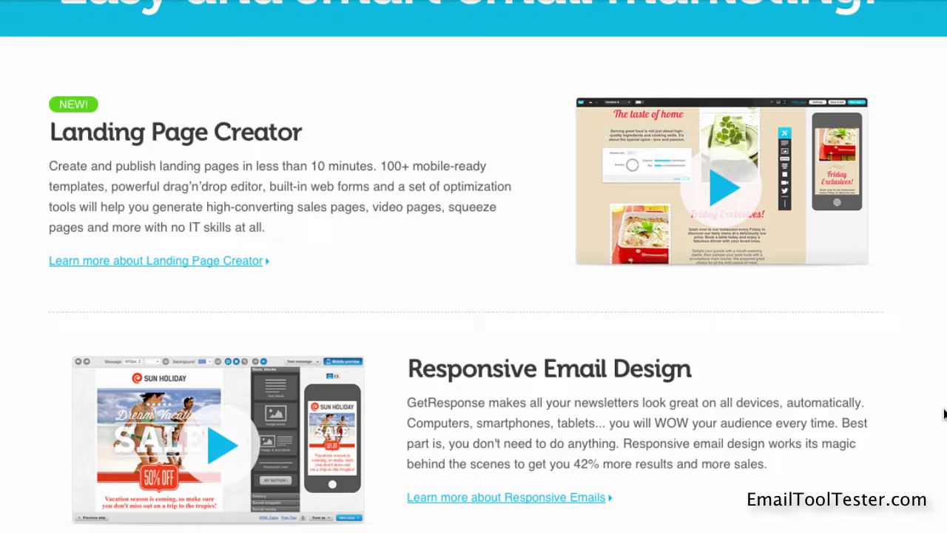
scroll(944, 414, "down", 3)
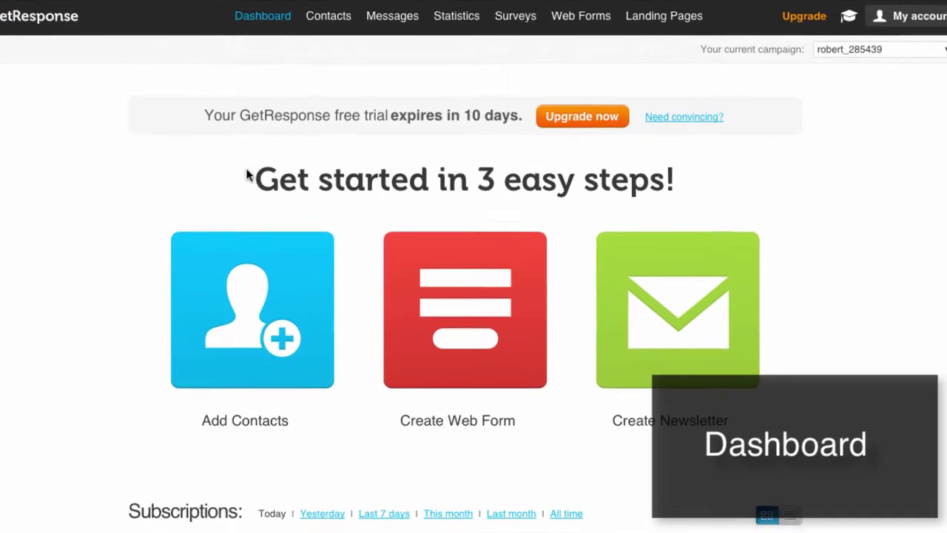
Choose Create Newsletter from the Messages menu in the top navigation
mouse_move(454, 24)
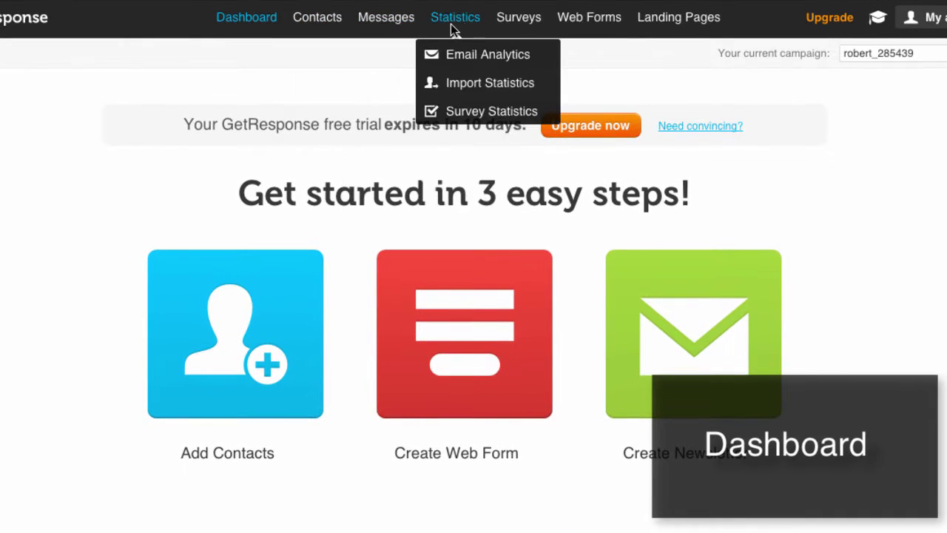
mouse_move(695, 16)
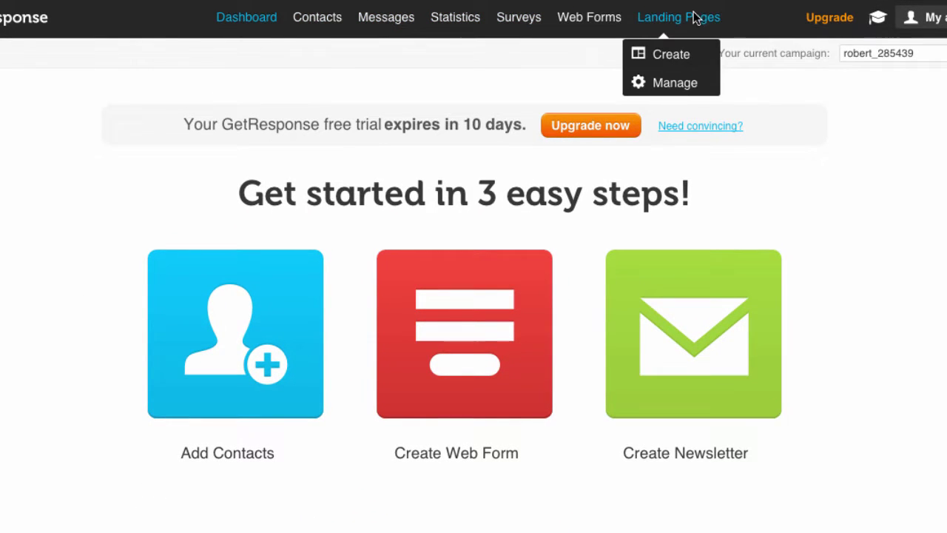
mouse_move(402, 25)
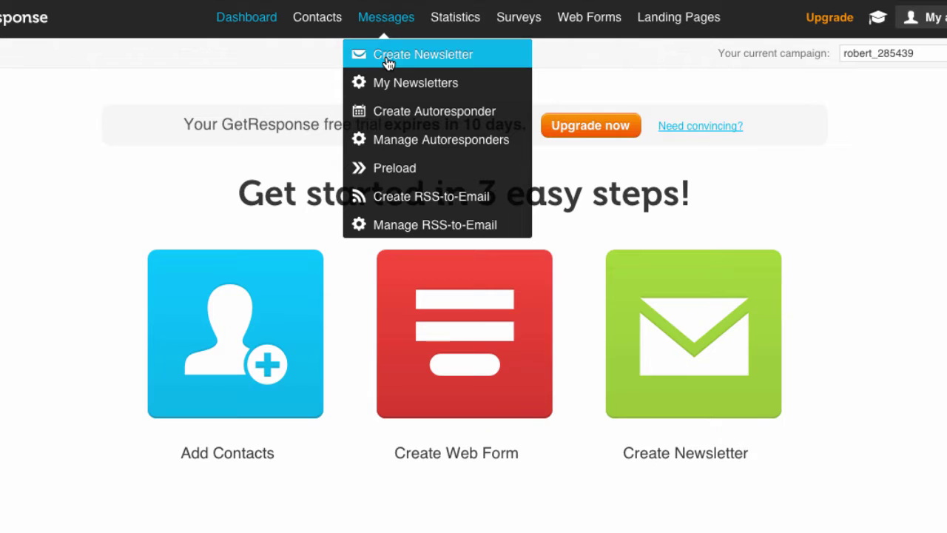
left_click(388, 64)
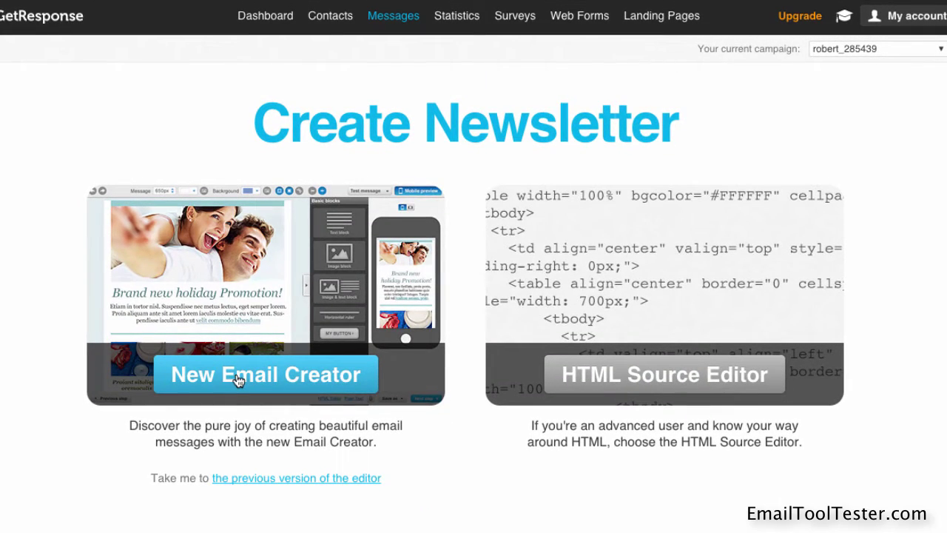
In the New Email Creator, name it EmailToolTester Test, subject Newsletter June, sender EmailToolTester.com
left_click(239, 380)
left_click(329, 98)
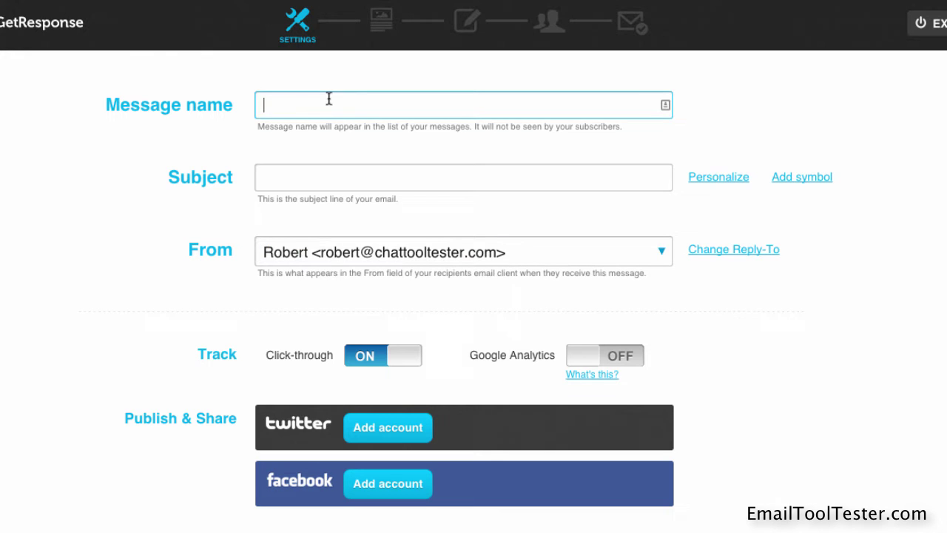
type("Emai")
left_click(308, 123)
left_click(321, 170)
type("Newsletter June")
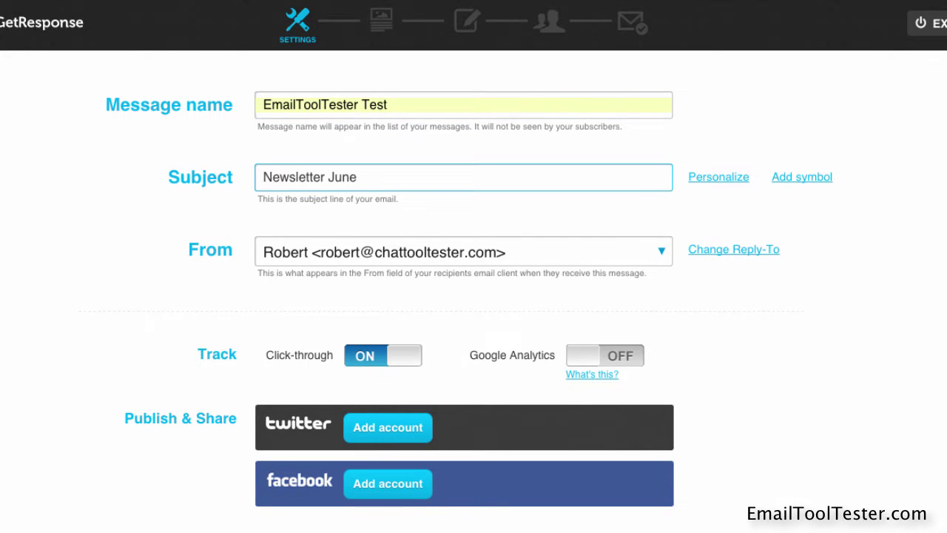
left_click(278, 253)
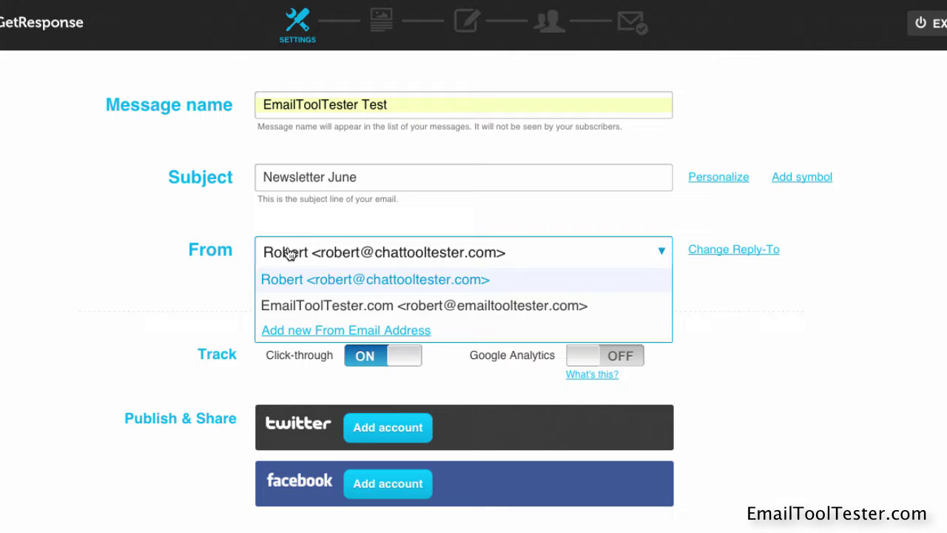
left_click(296, 304)
Turn on Google Analytics tracking and A/B testing for the newsletter
scroll(187, 284, "down", 2)
scroll(186, 285, "down", 2)
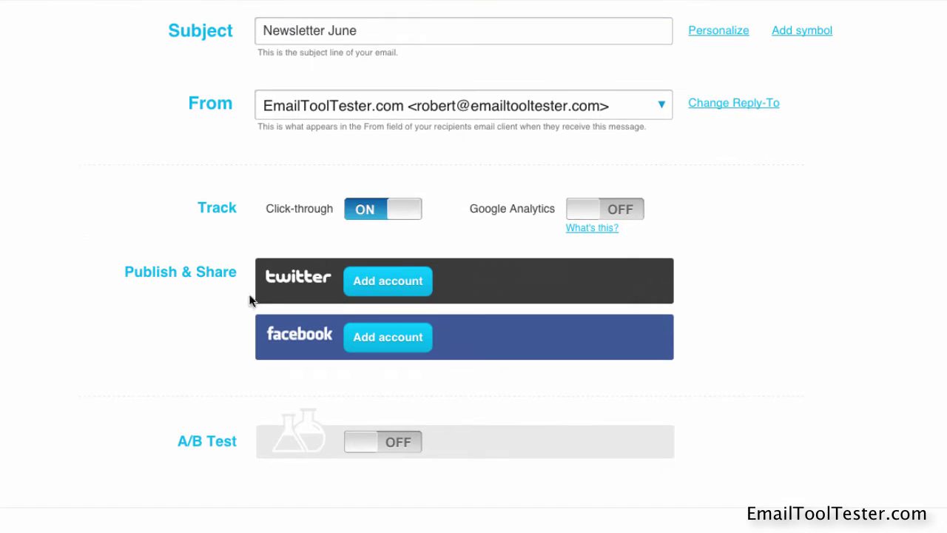
left_click(581, 216)
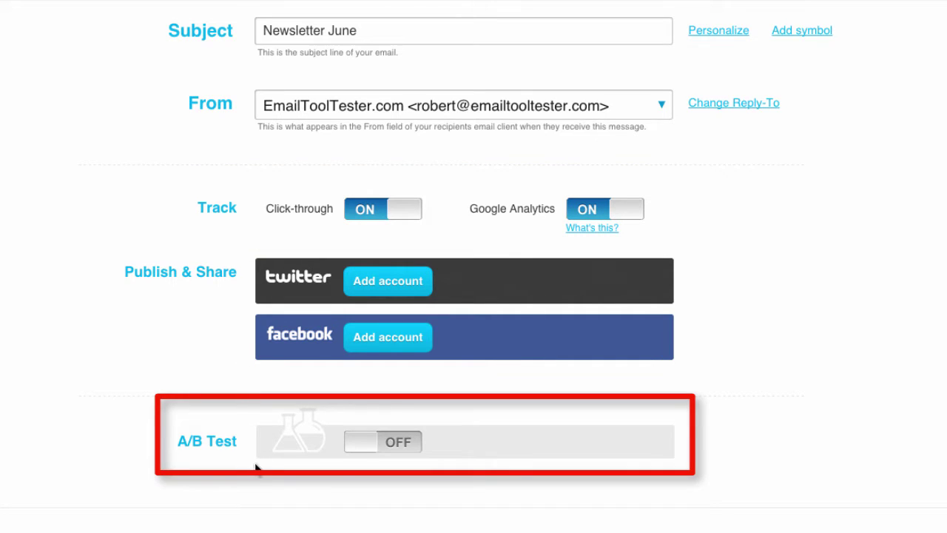
left_click(360, 444)
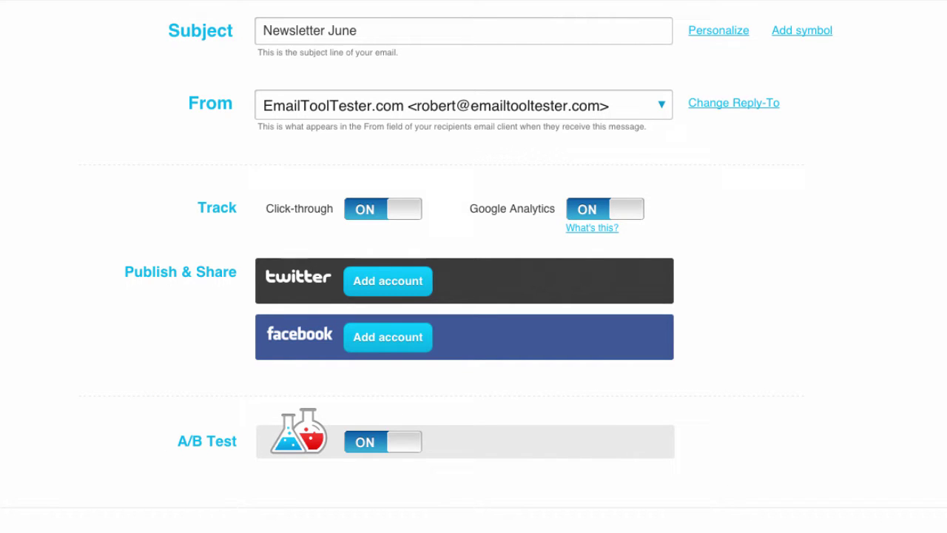
Browse the predesigned templates, then switch to the Start from scratch blank layouts
left_click(858, 500)
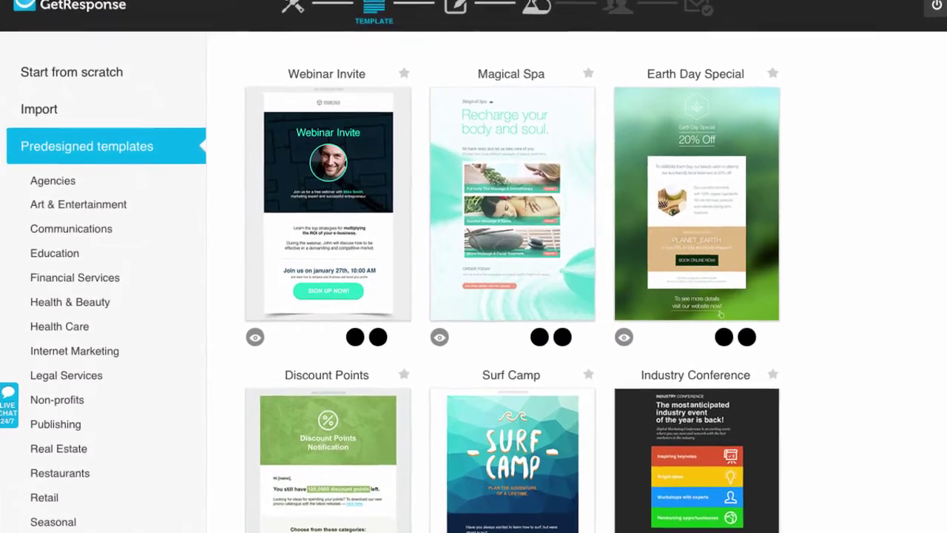
scroll(921, 329, "down", 3)
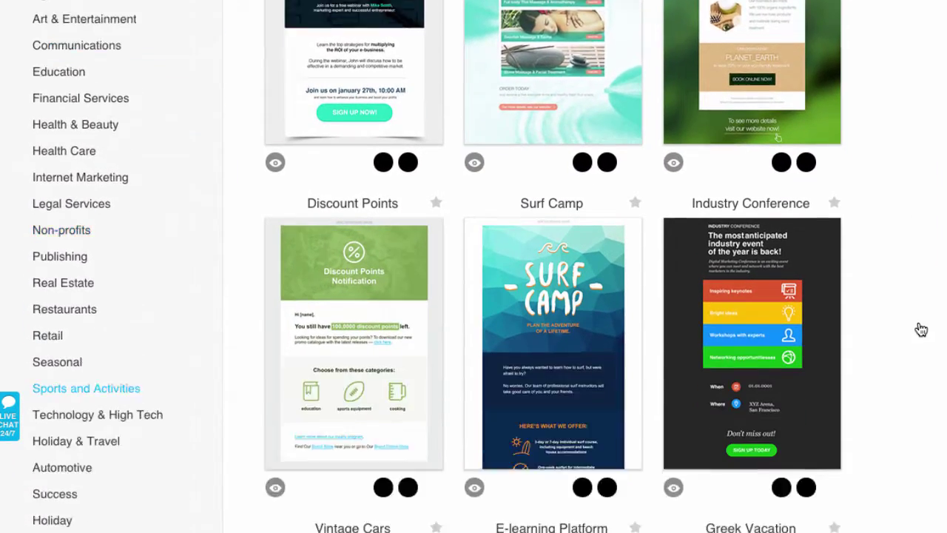
scroll(921, 329, "down", 10)
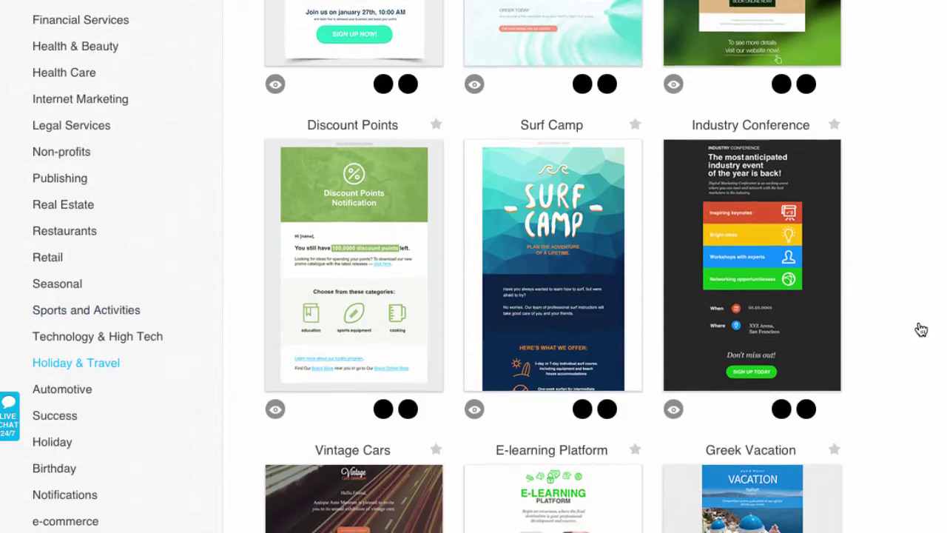
scroll(921, 328, "down", 6)
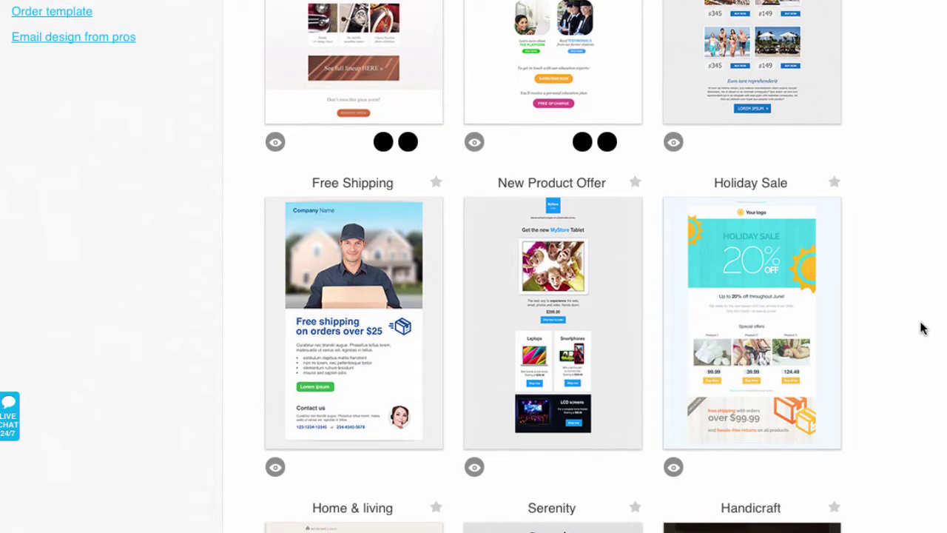
scroll(921, 328, "down", 11)
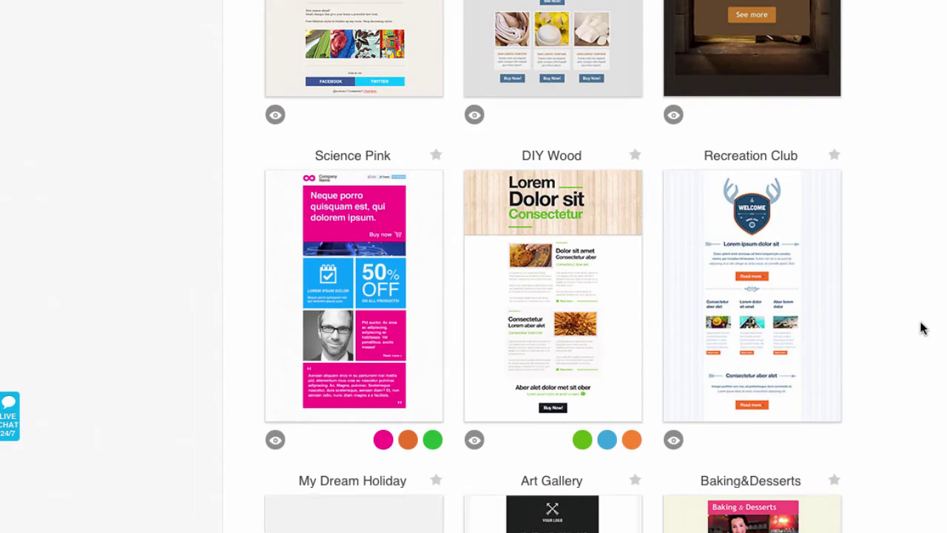
scroll(921, 330, "down", 3)
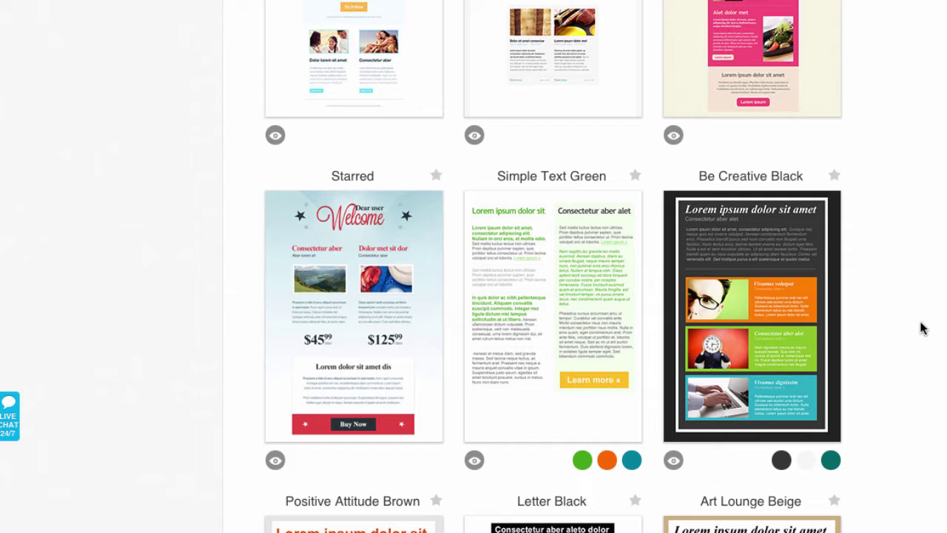
scroll(921, 328, "up", 20)
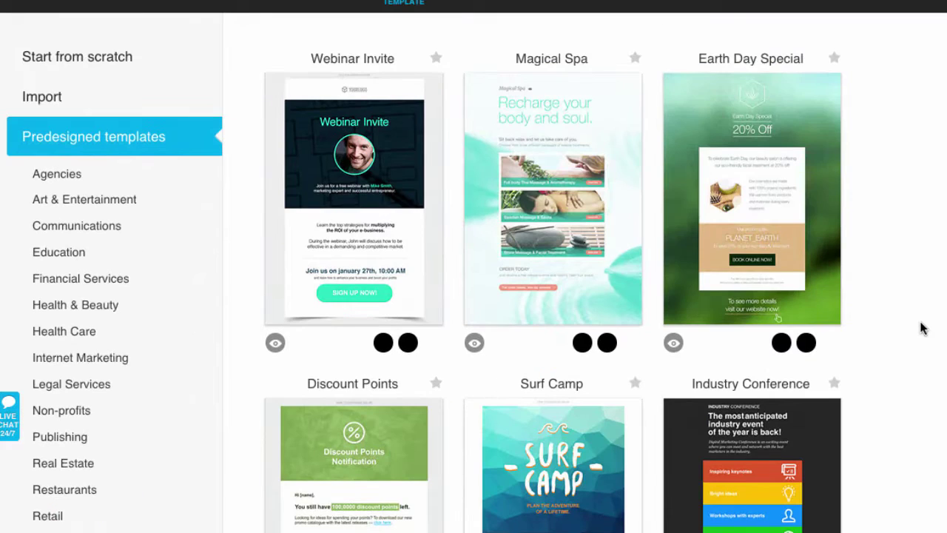
mouse_move(522, 99)
left_click(108, 65)
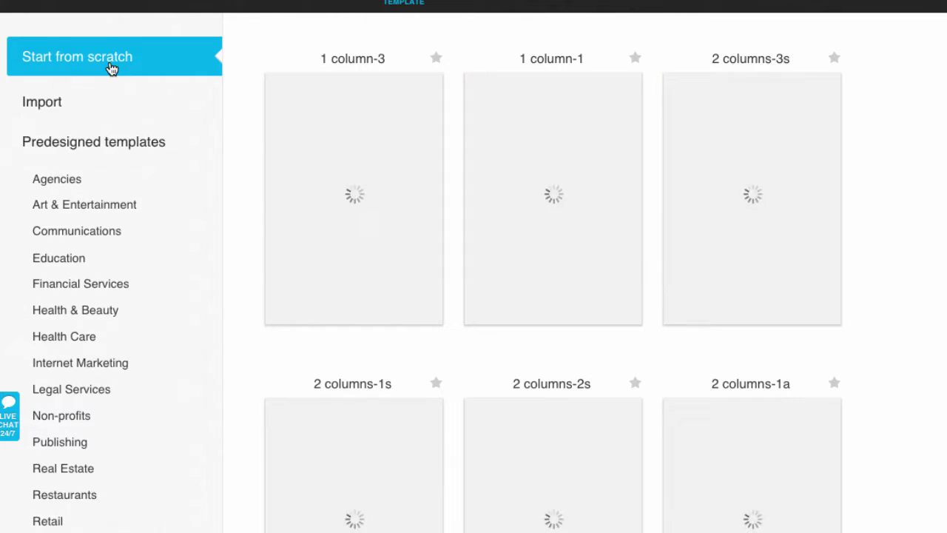
mouse_move(782, 227)
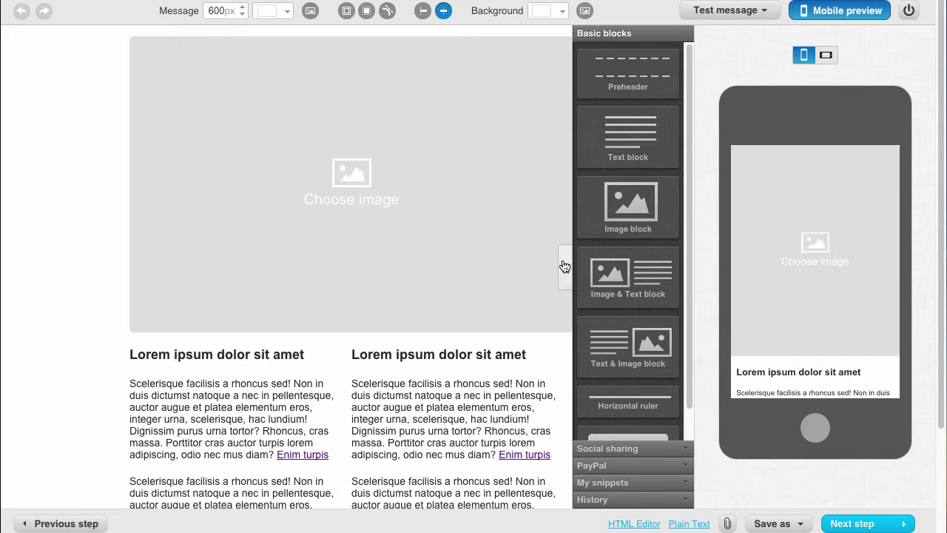
Insert the E-Mail Marketing Tipps banner from My Images and shrink the image block to fit
left_click(565, 267)
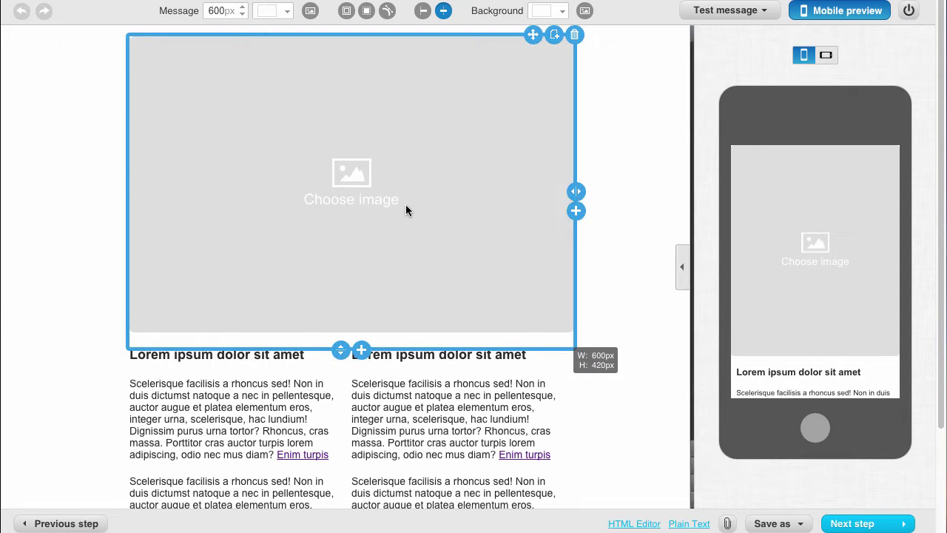
left_click(357, 176)
left_click(253, 141)
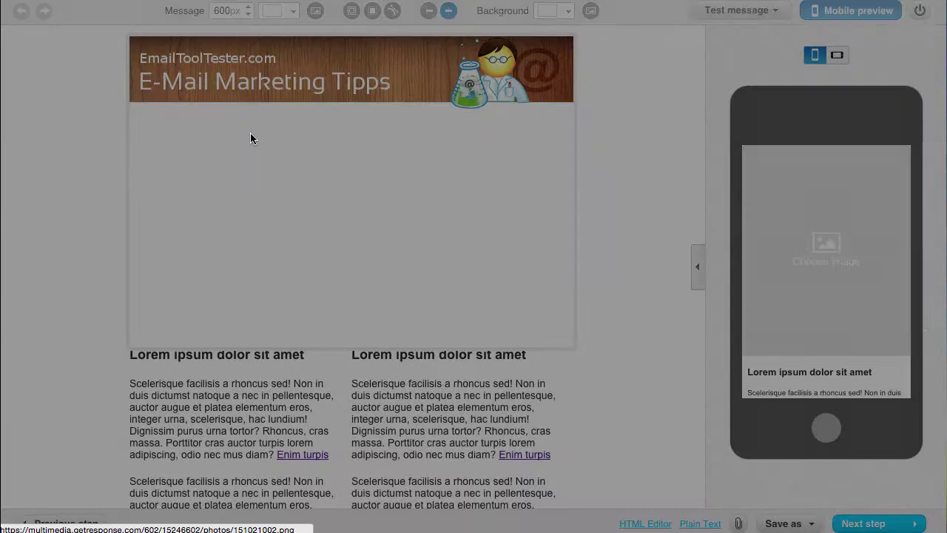
left_click_drag(341, 346, 342, 121)
Add a Text block below the banner with the heading 'Newsletter June'
left_click(697, 266)
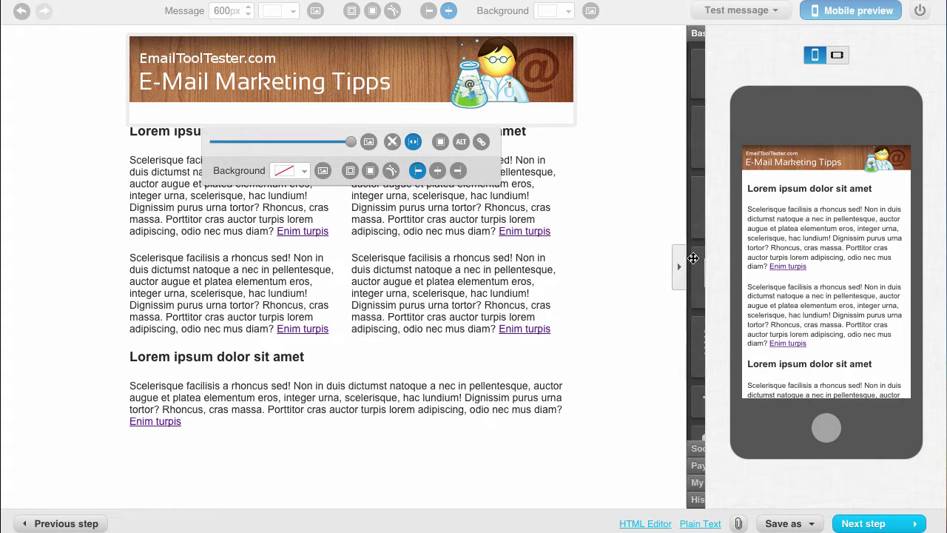
left_click_drag(628, 137, 523, 122)
left_click(370, 193)
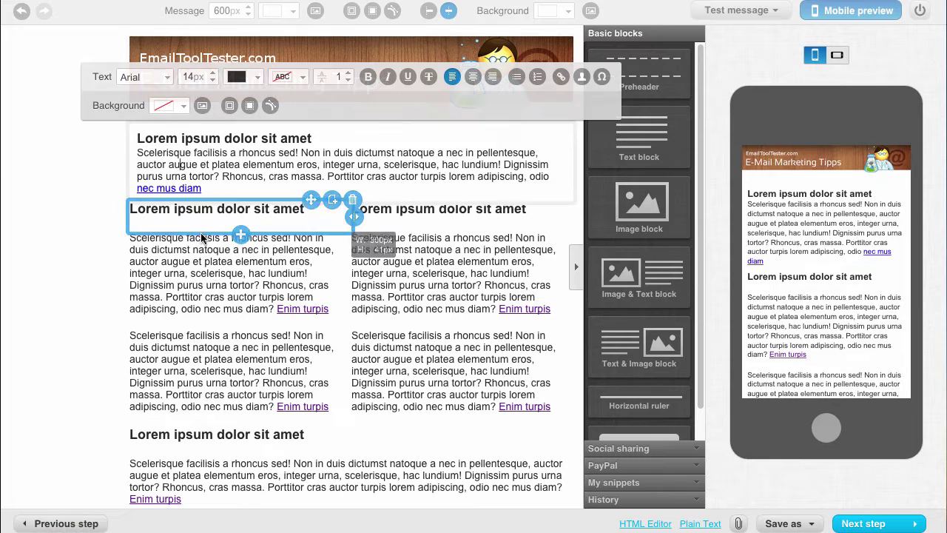
triple_click(196, 139)
type("Newsletter June")
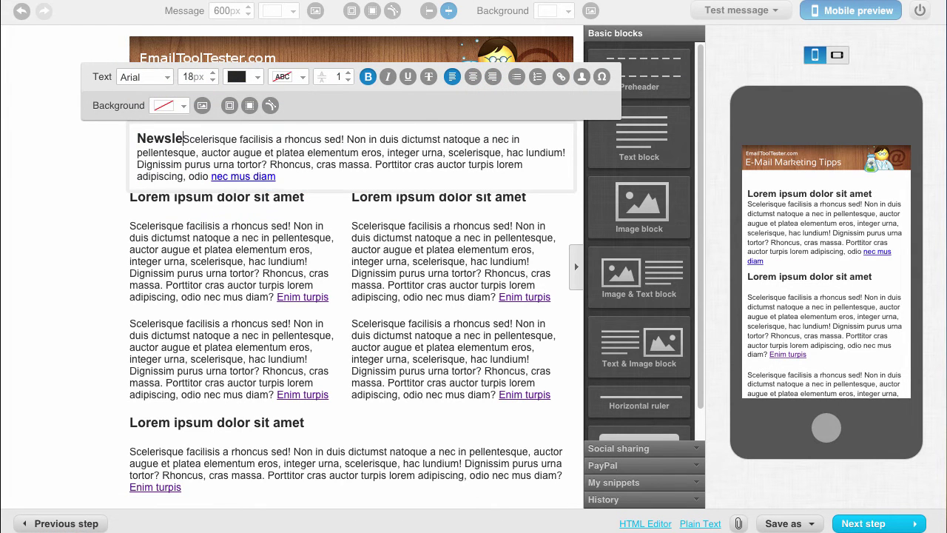
key("Return")
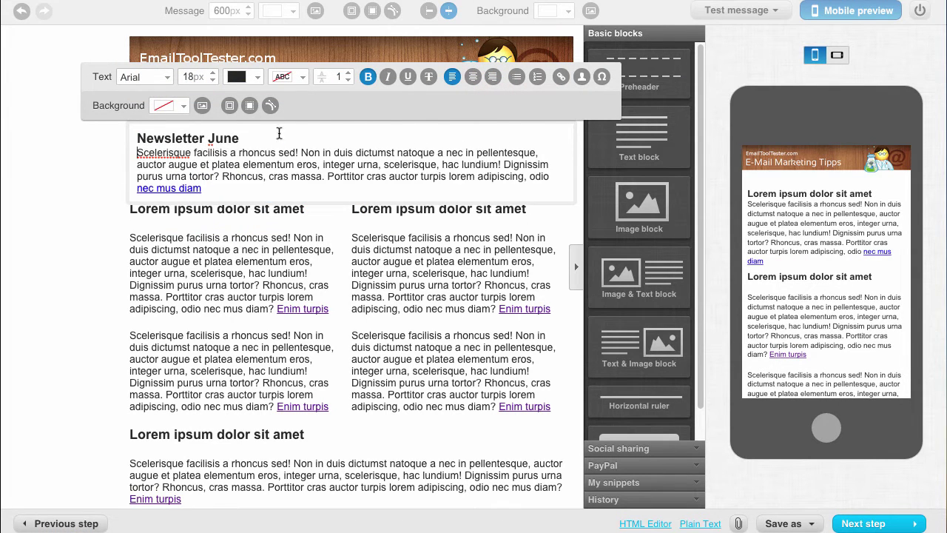
key("Escape")
Check the email in landscape and portrait phone previews
left_click(839, 58)
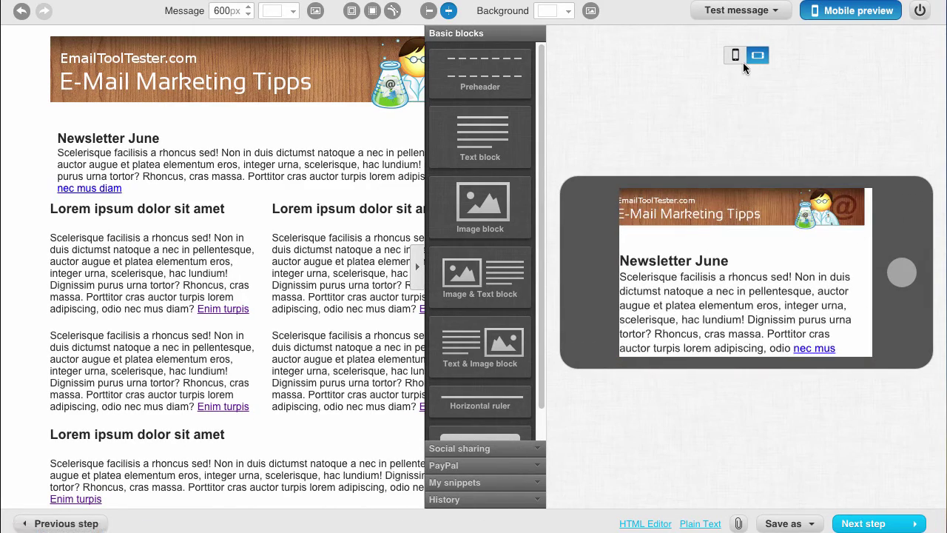
left_click(736, 57)
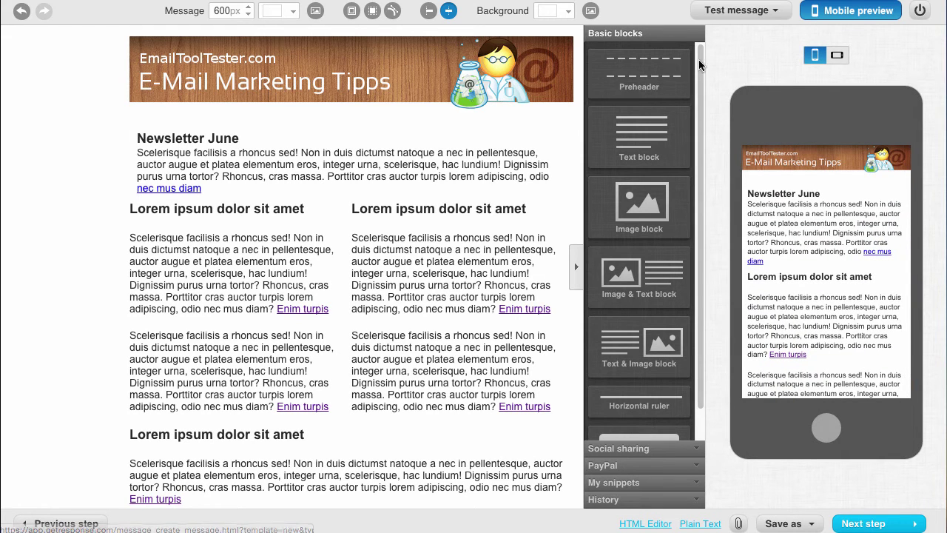
left_click(726, 9)
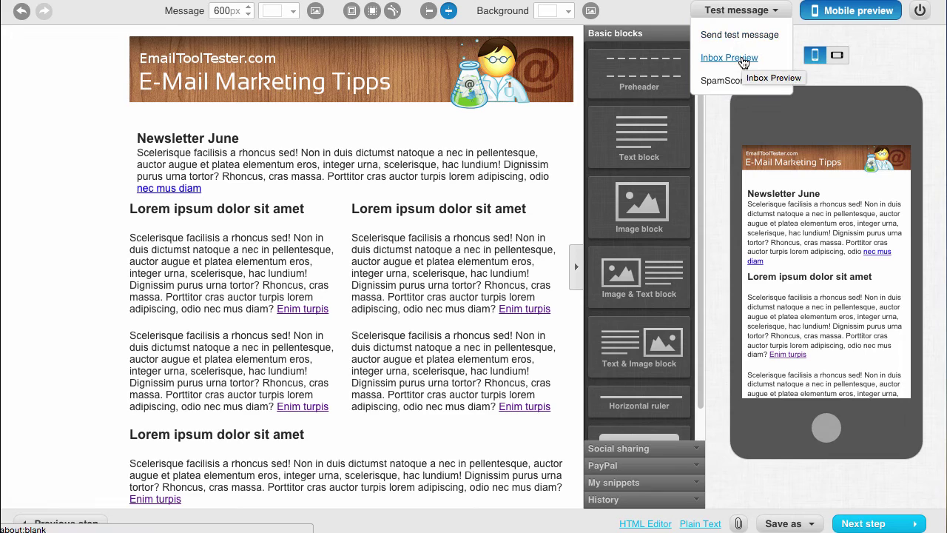
View the Inbox Preview renderings across desktop and mobile email clients down to iPhone 5
left_click(740, 59)
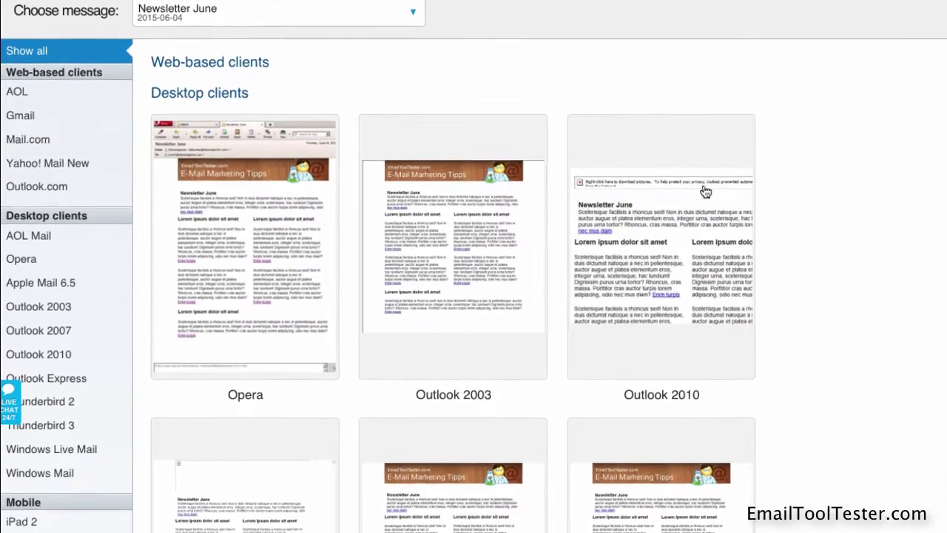
scroll(864, 311, "down", 10)
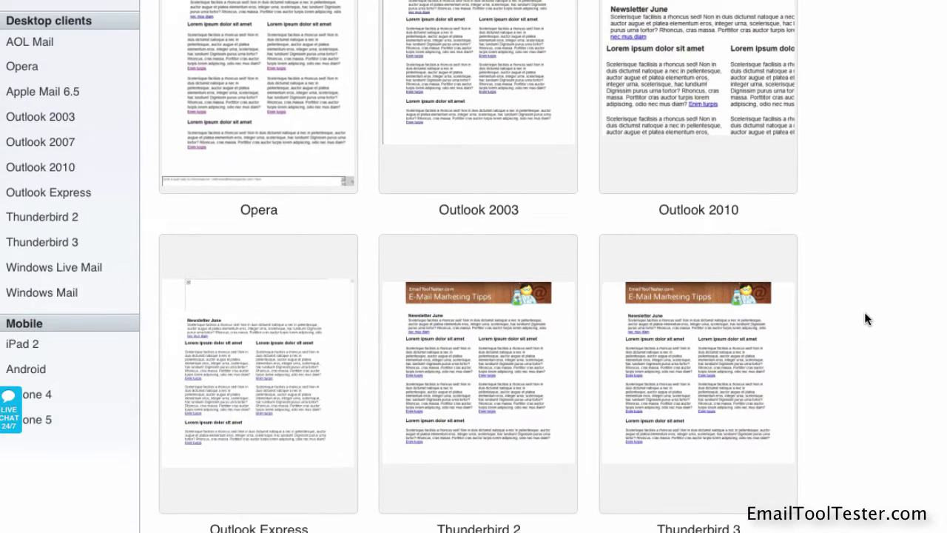
scroll(864, 312, "down", 12)
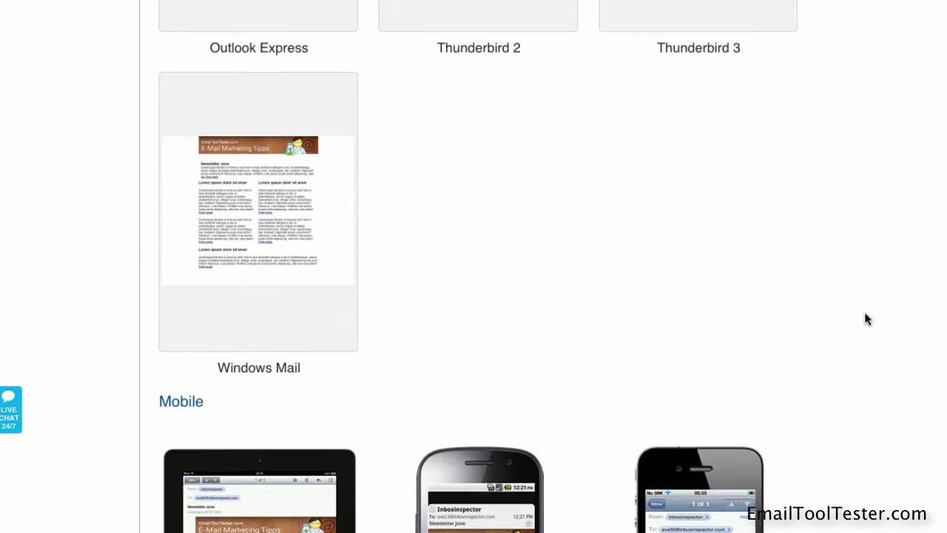
scroll(867, 319, "down", 5)
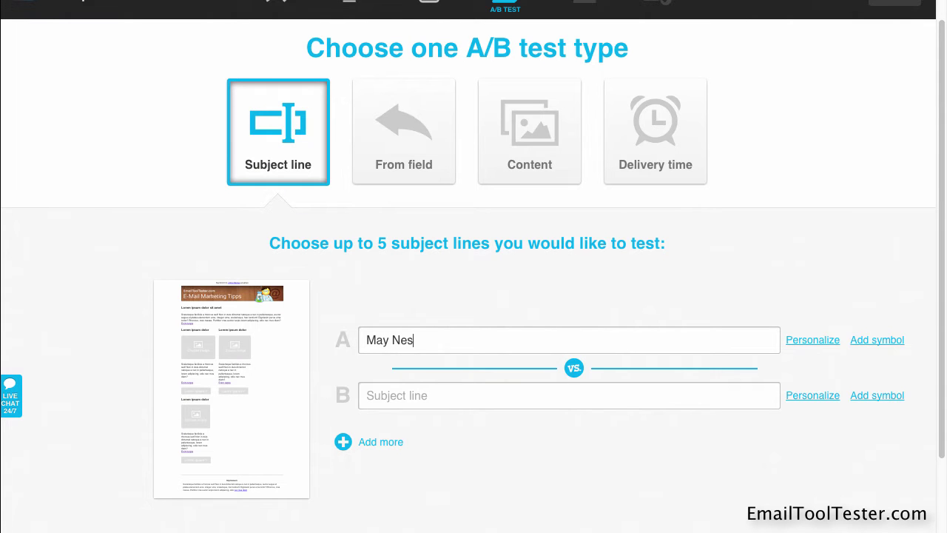
Enter 'The best email marketing tips' as subject line B and continue
left_click(368, 395)
type("The best email marketing tips")
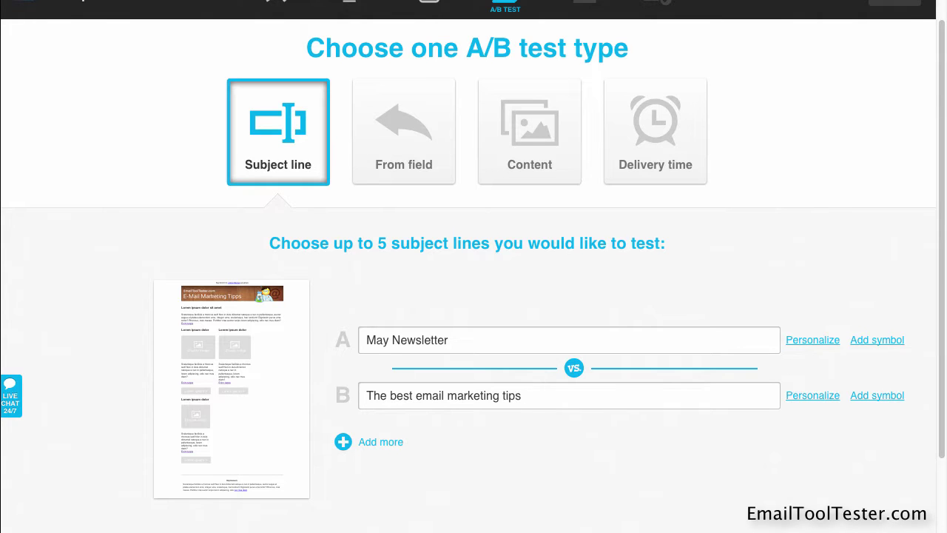
scroll(473, 296, "down", 3)
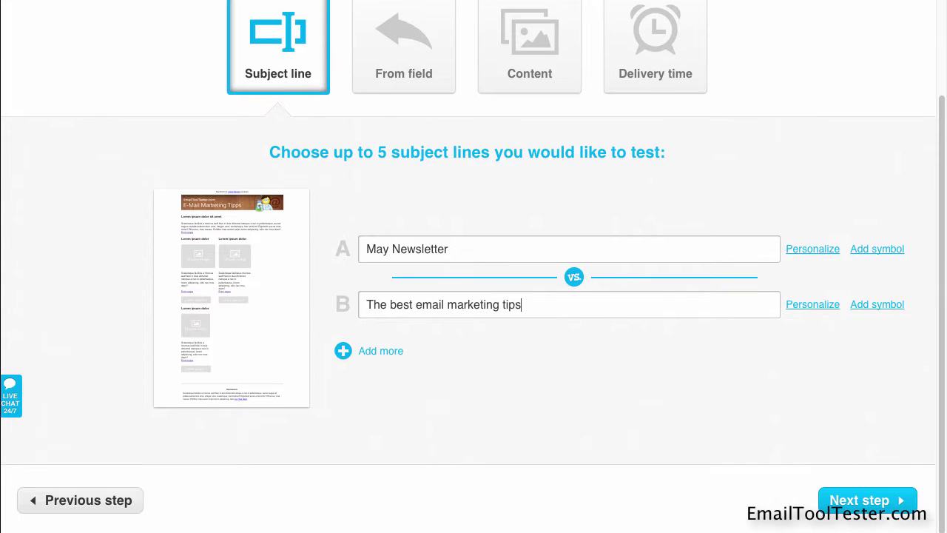
left_click(851, 496)
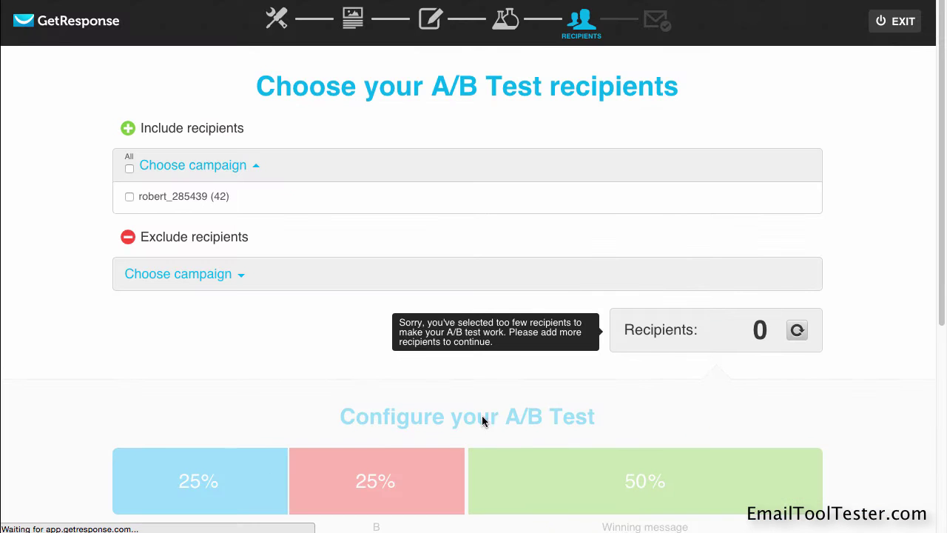
Send the test to the campaign's 42 contacts with the winner sent automatically
left_click(129, 196)
scroll(47, 324, "down", 3)
scroll(47, 324, "down", 5)
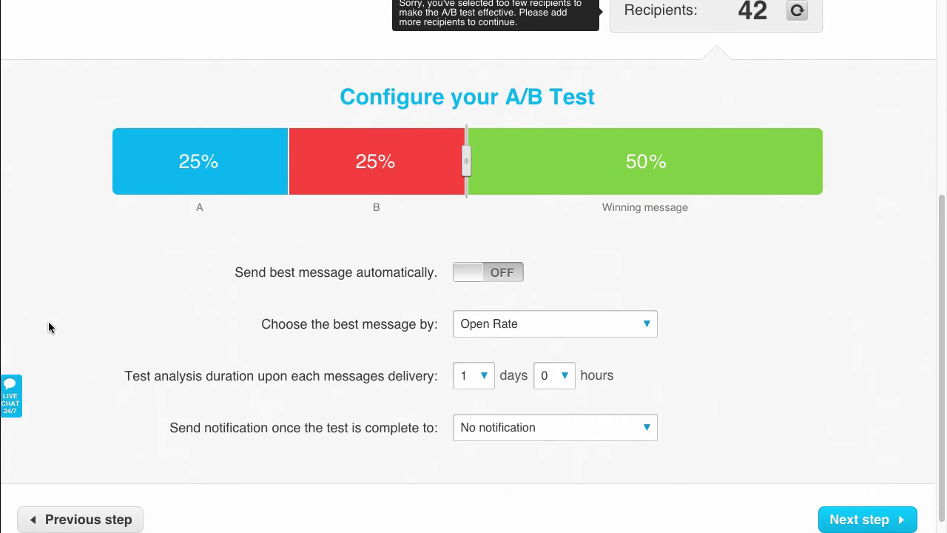
left_click(474, 258)
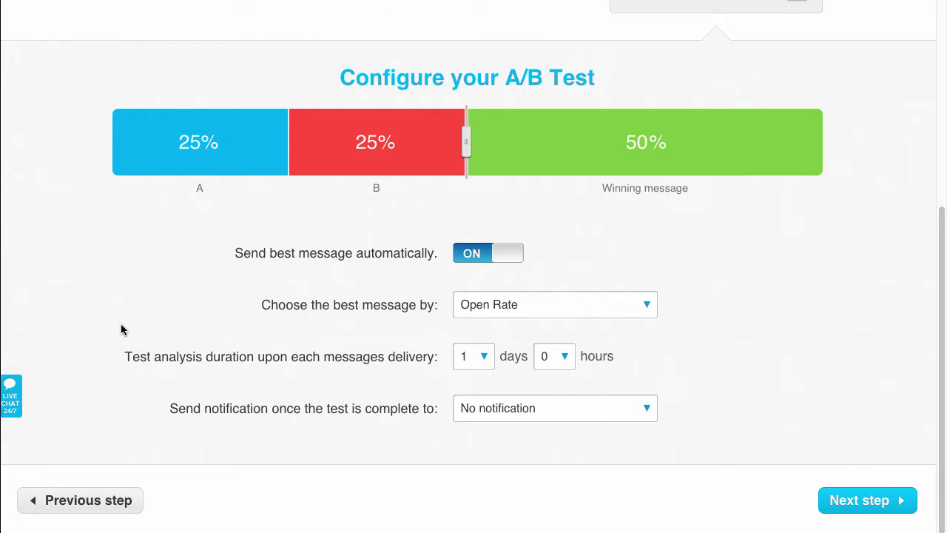
left_click(852, 505)
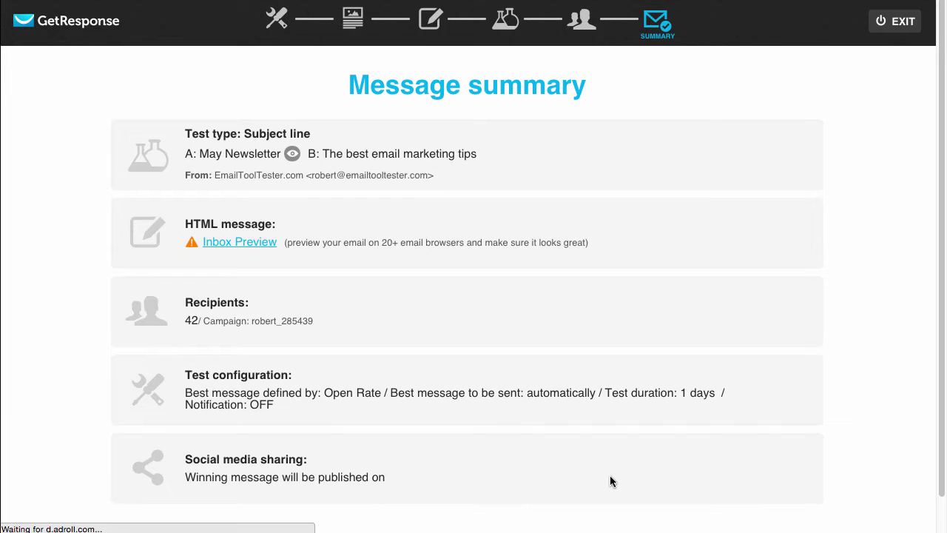
Add a scheduled delivery date and time zone to the message summary
scroll(610, 477, "down", 2)
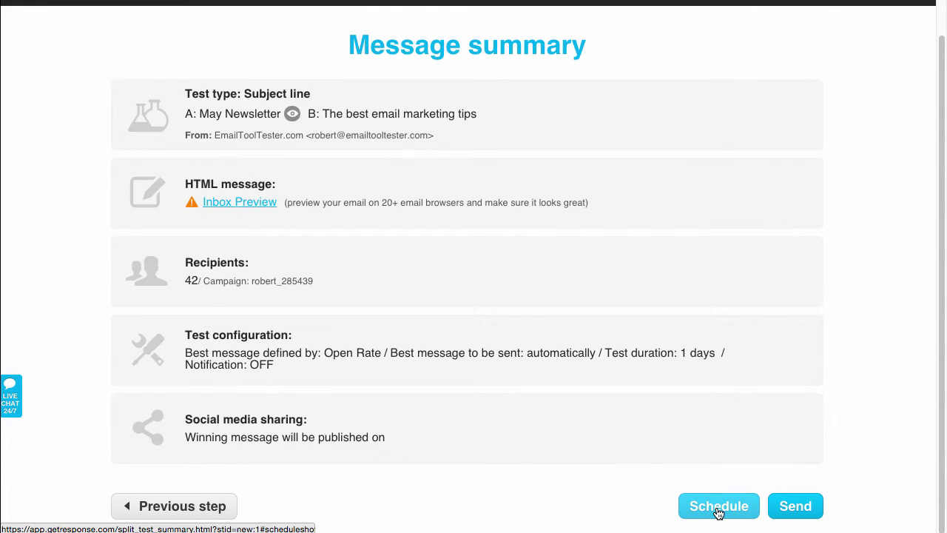
left_click(718, 506)
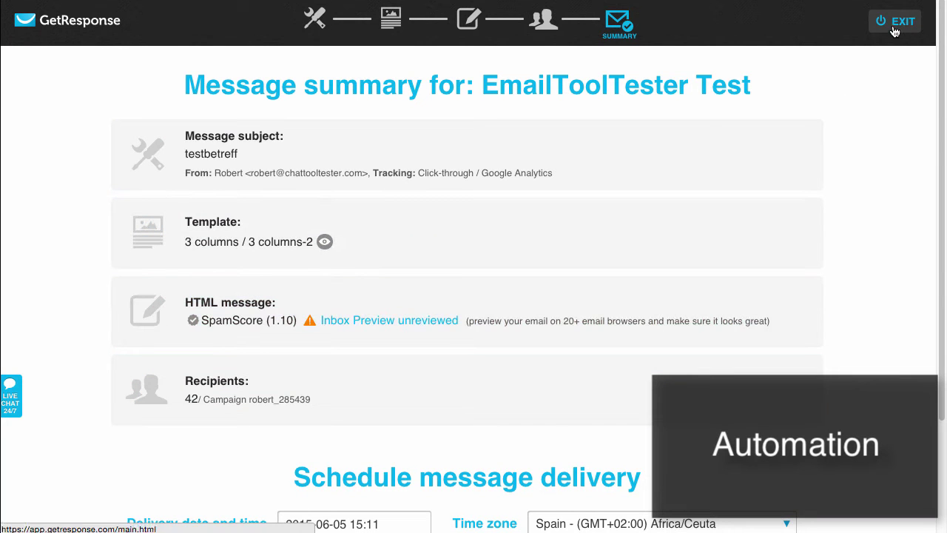
Exit the message wizard and open the current campaign's options list on the Dashboard
left_click(891, 21)
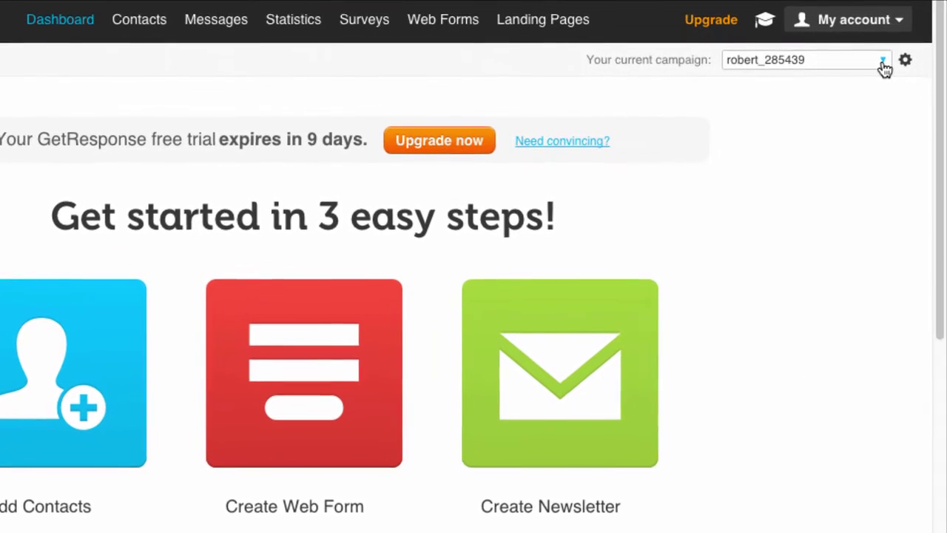
left_click(883, 62)
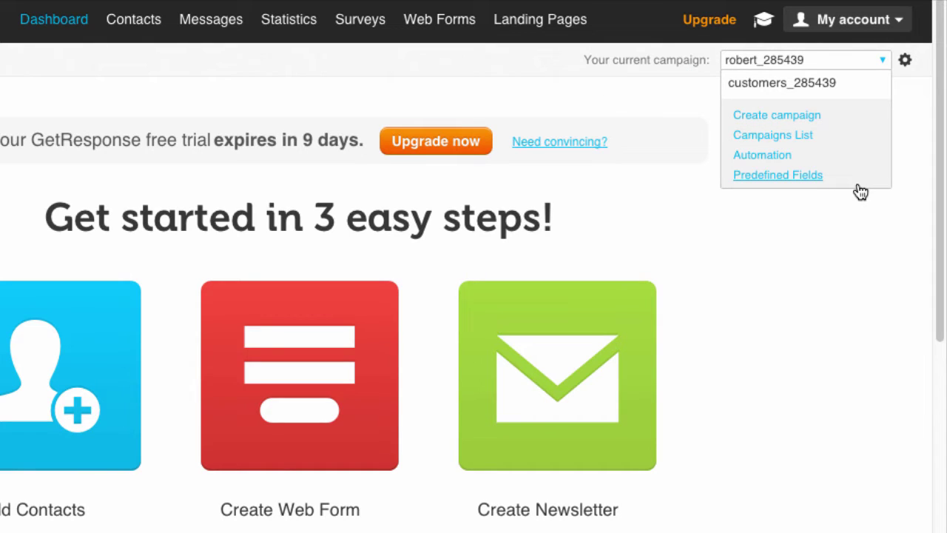
Add an 'upon sale -> then move' rule to the customers campaign and review the rule descriptions
left_click(786, 157)
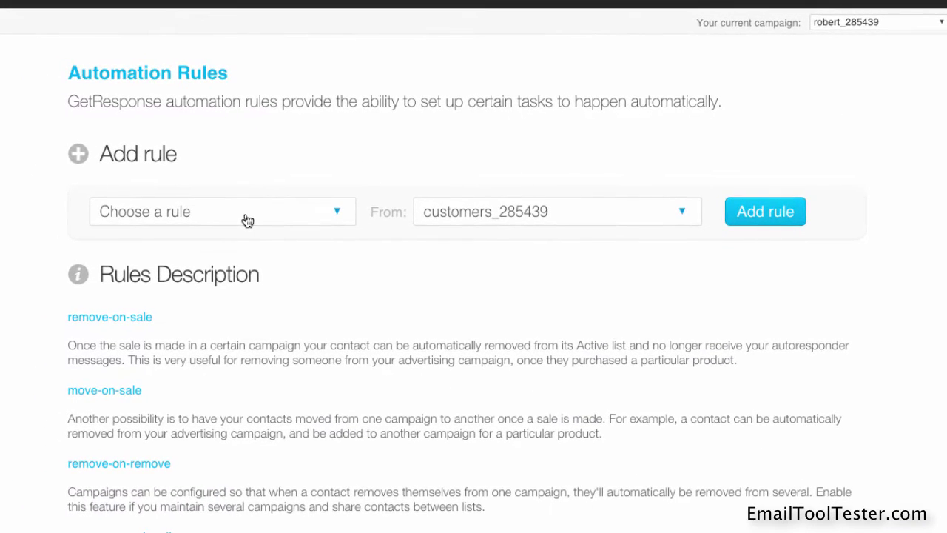
left_click(247, 221)
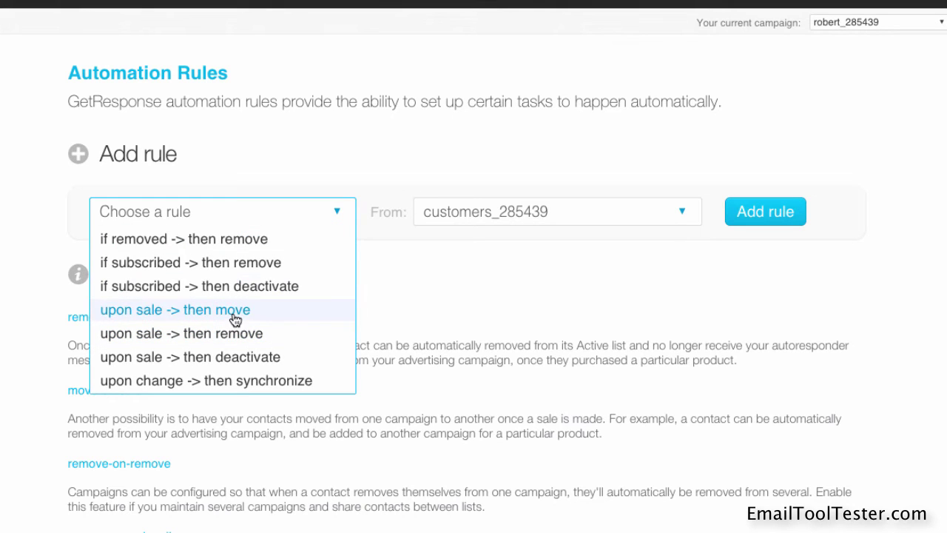
left_click(270, 313)
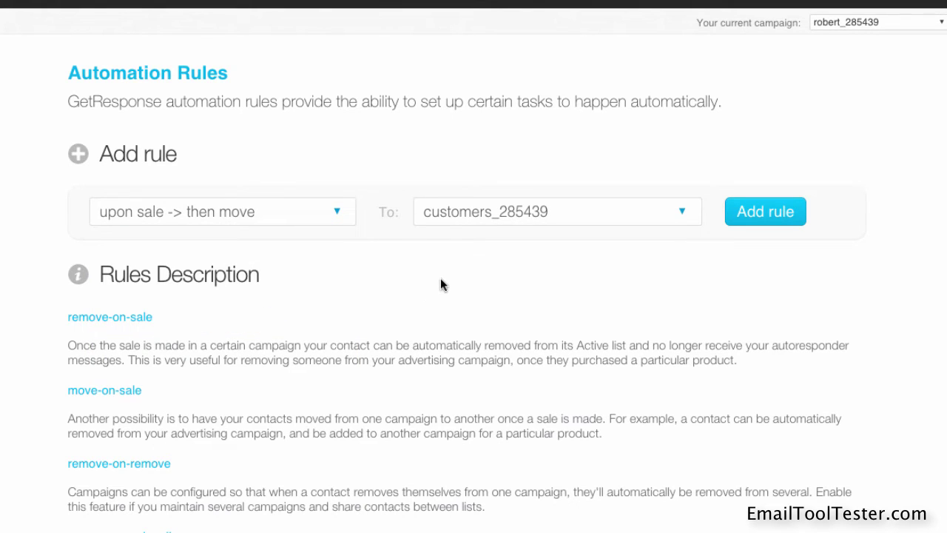
left_click(765, 212)
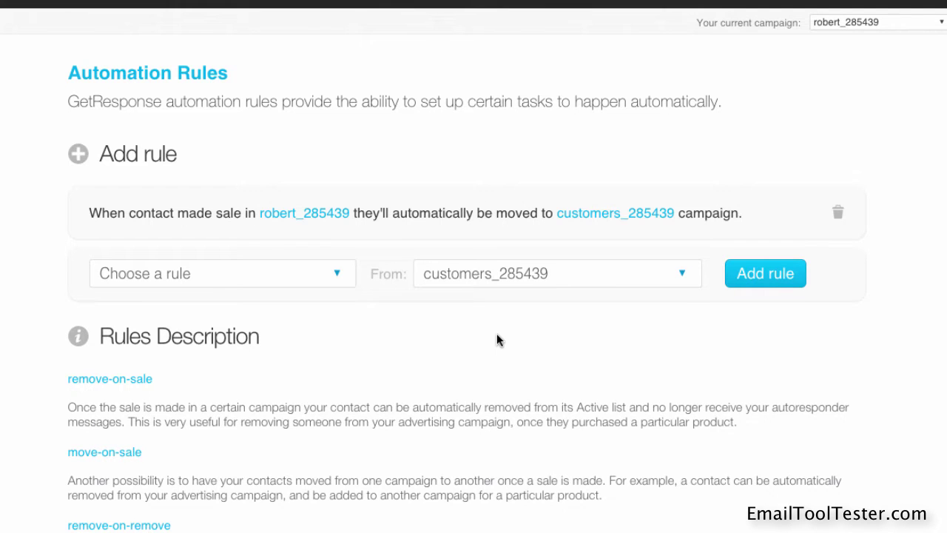
scroll(496, 340, "down", 3)
scroll(496, 335, "down", 2)
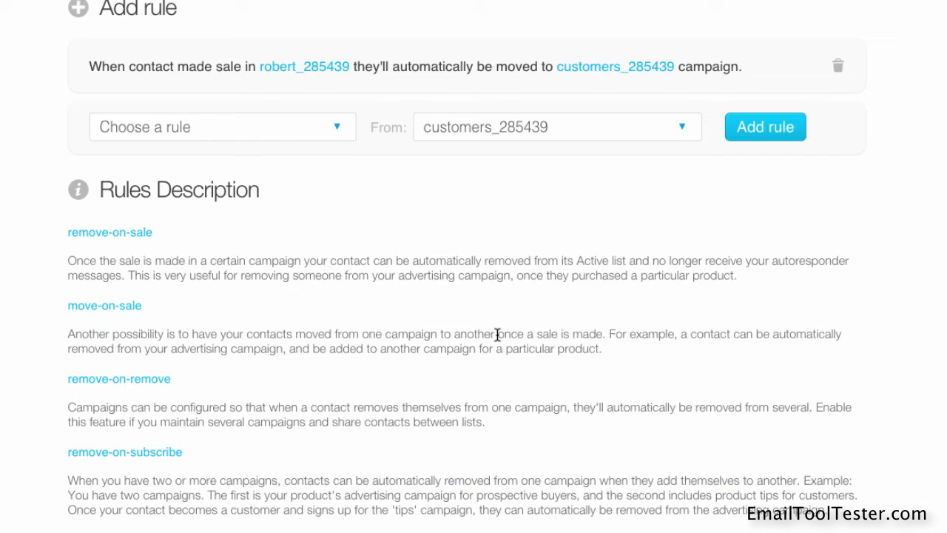
scroll(497, 335, "down", 1)
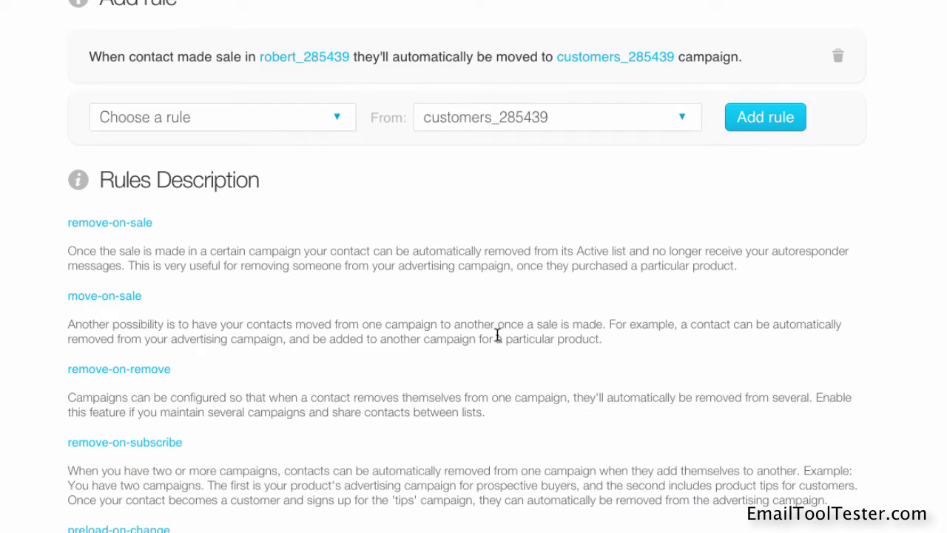
scroll(497, 335, "down", 1)
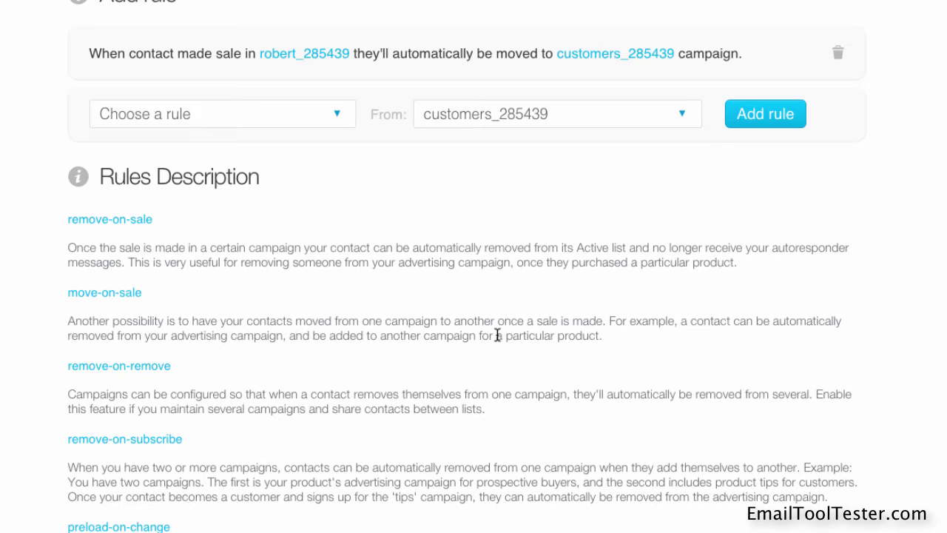
scroll(497, 335, "down", 3)
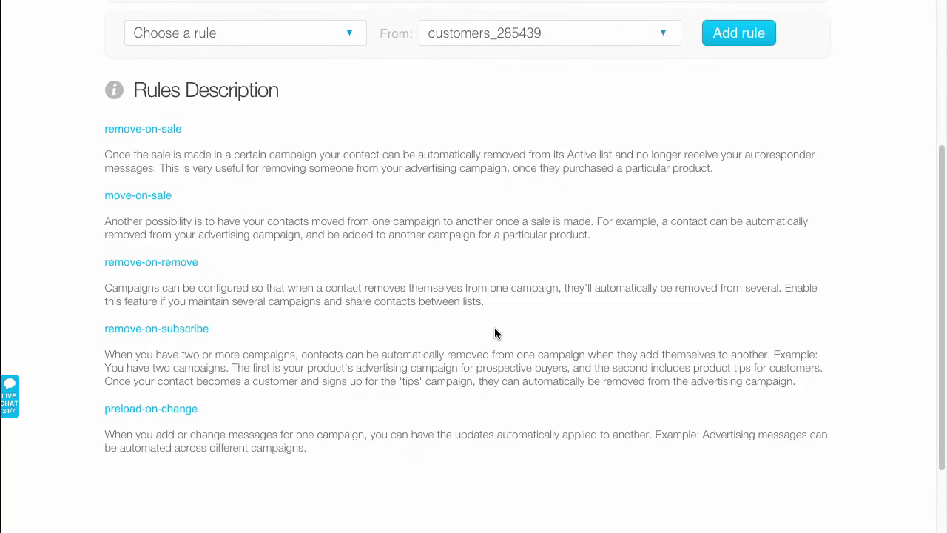
Start a new landing page and choose the Revolutionary App template from the Page templates gallery
scroll(495, 333, "up", 5)
mouse_move(641, 29)
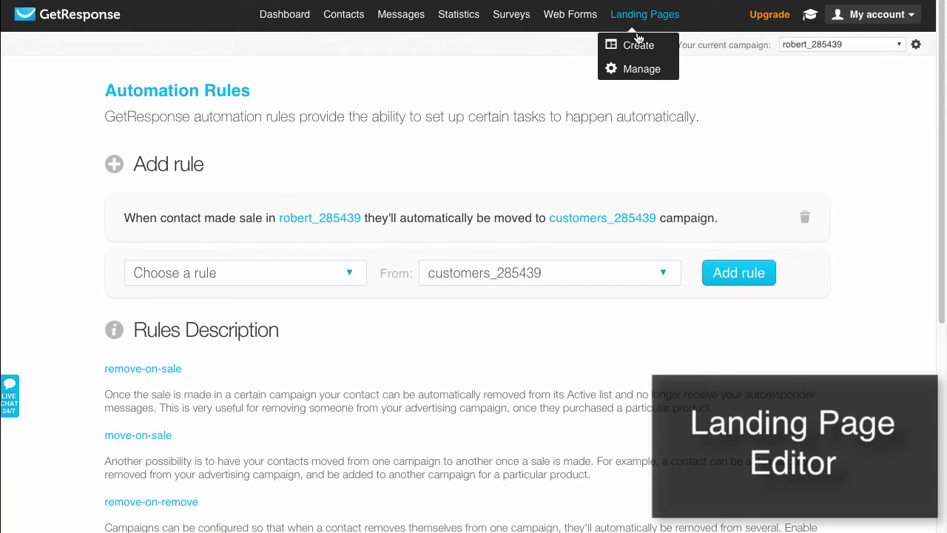
left_click(638, 46)
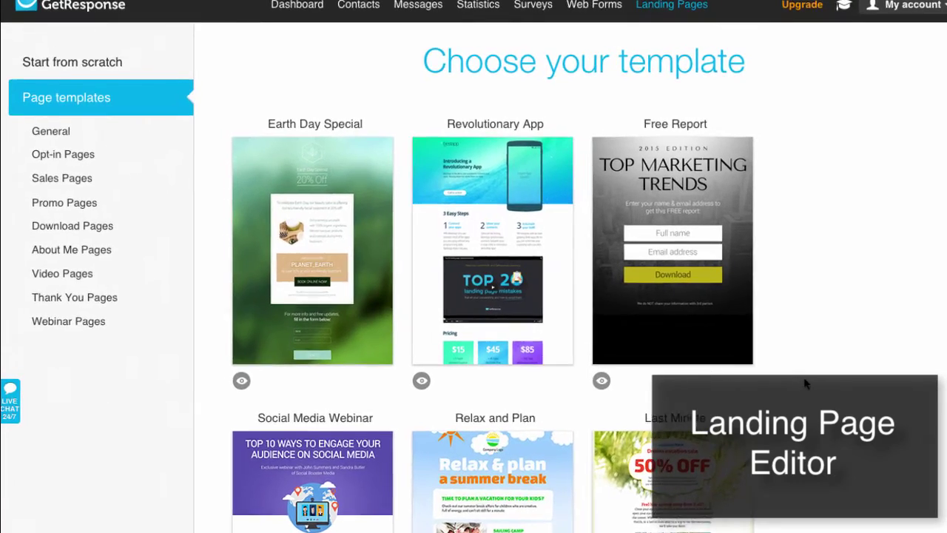
scroll(850, 384, "down", 4)
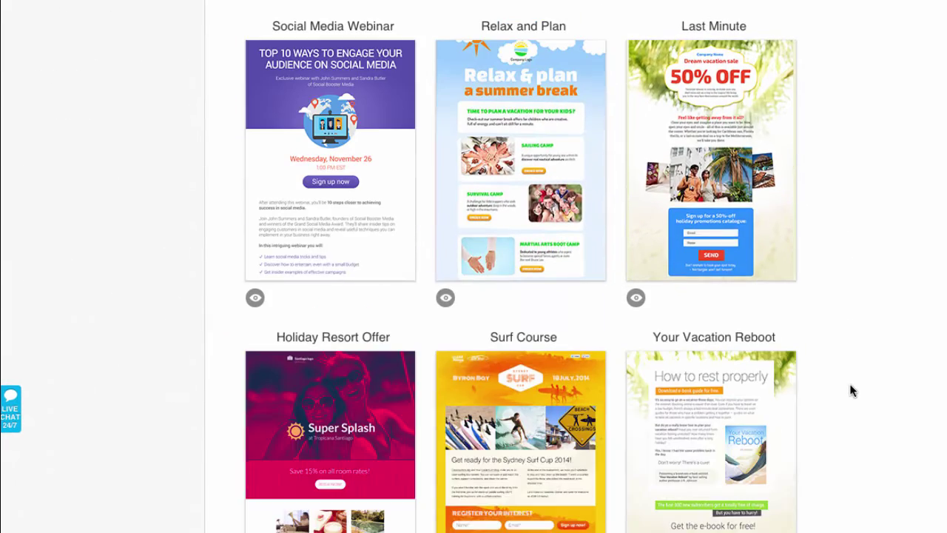
scroll(850, 384, "down", 1)
scroll(851, 390, "down", 5)
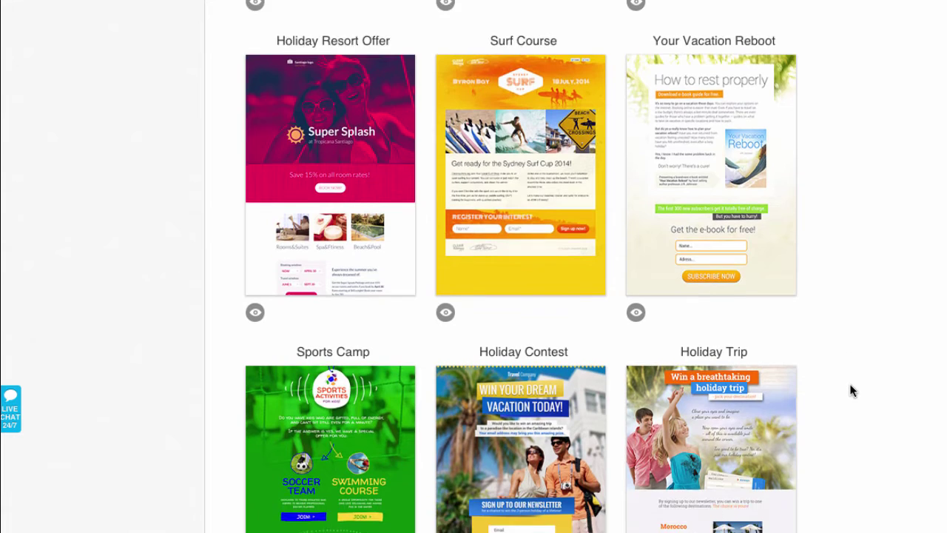
scroll(850, 385, "down", 3)
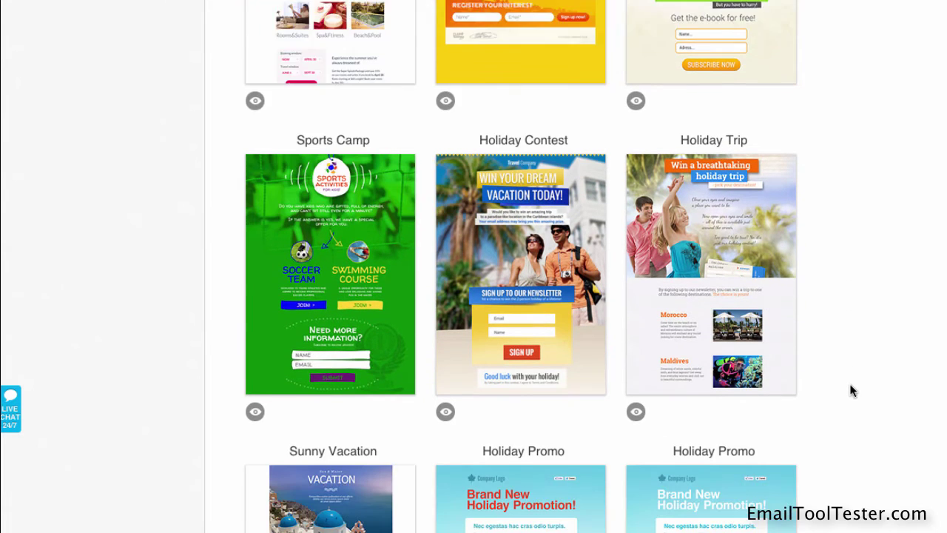
scroll(850, 385, "down", 4)
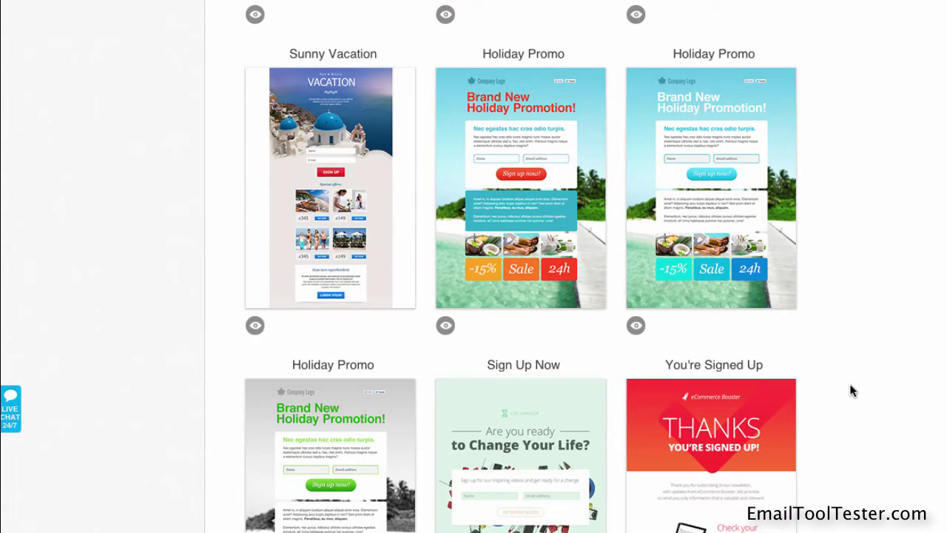
scroll(849, 383, "down", 7)
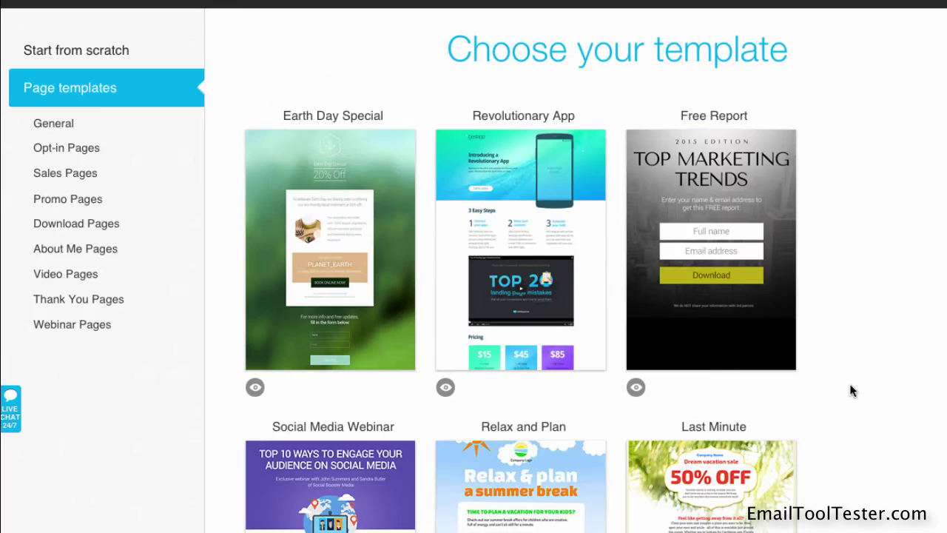
left_click(501, 262)
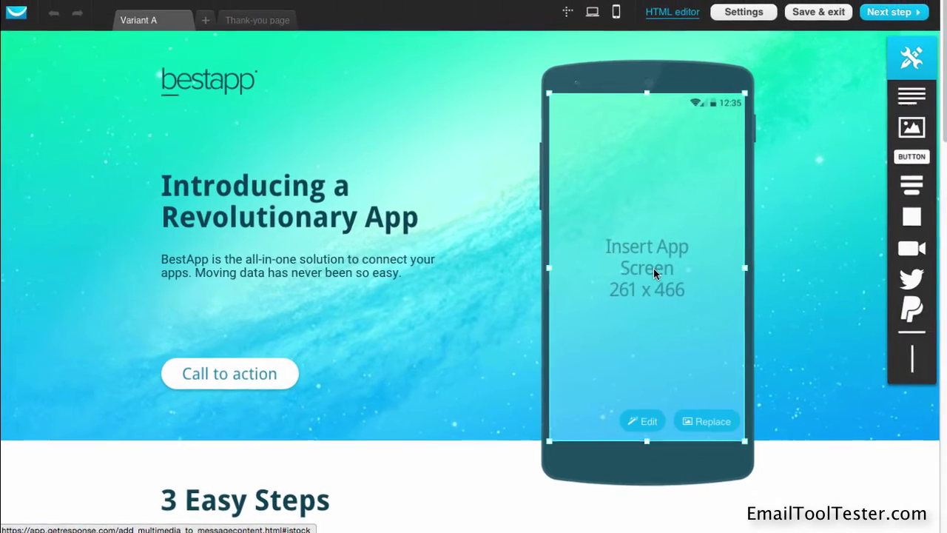
Replace the phone's placeholder picture with the getresponse image from My Images
left_click(651, 271)
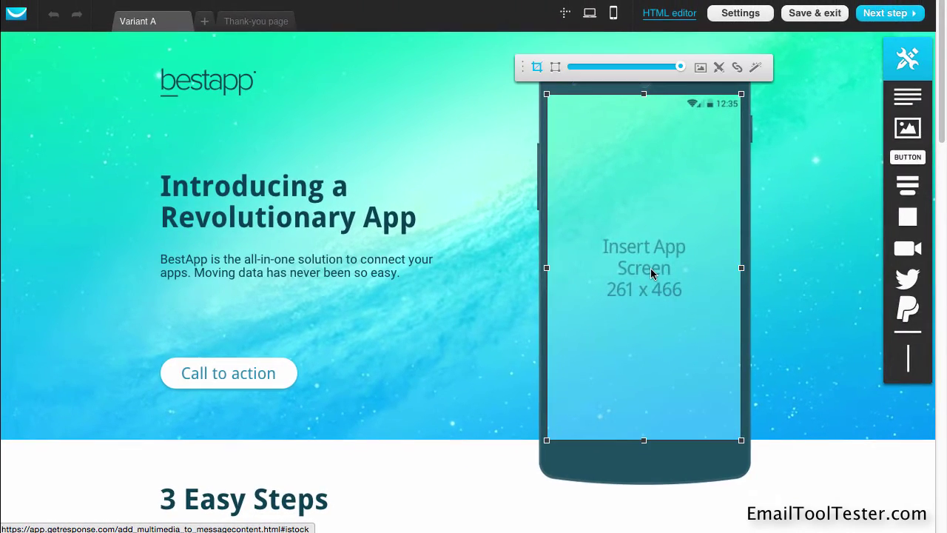
left_click(700, 67)
left_click(133, 49)
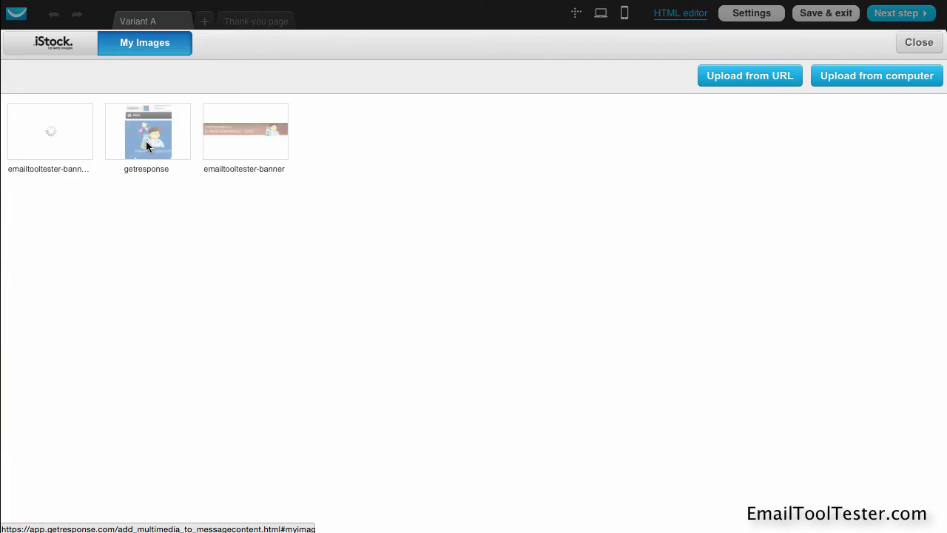
left_click(147, 134)
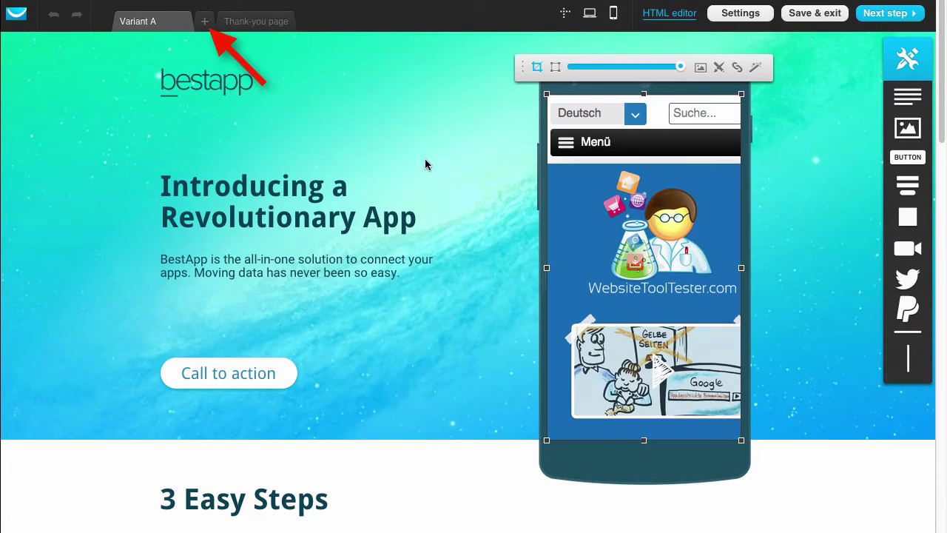
Change the page headline to 'Landing page test'
double_click(199, 188)
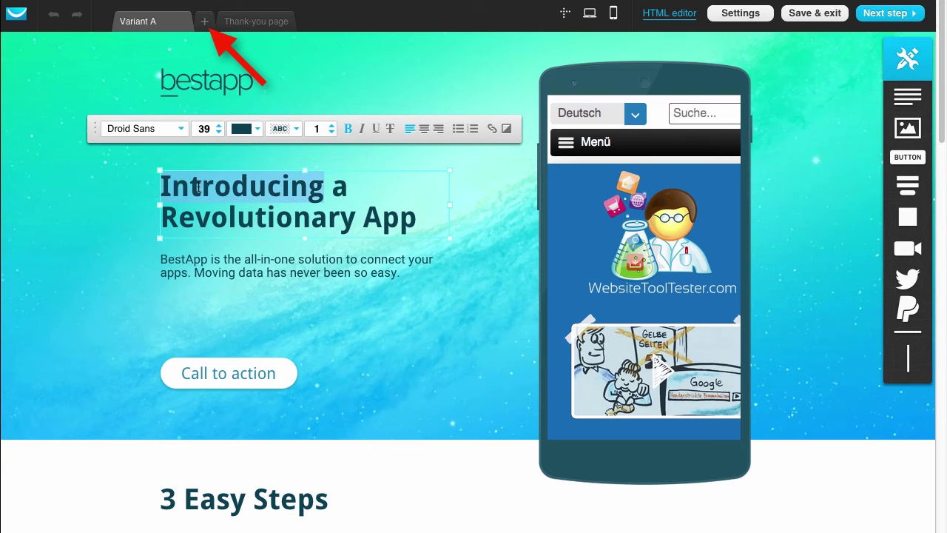
type("Landing page a")
key("ctrl+shift+End")
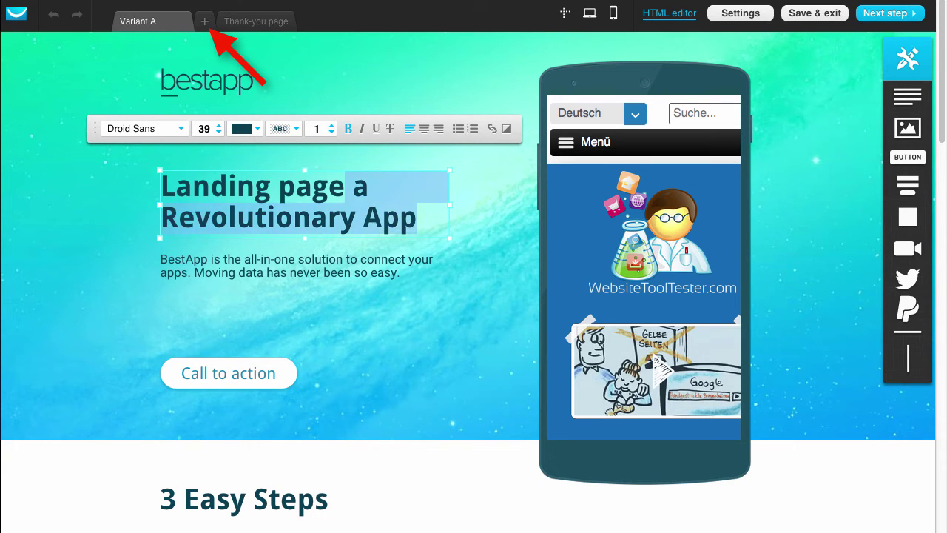
type("test")
left_click(68, 230)
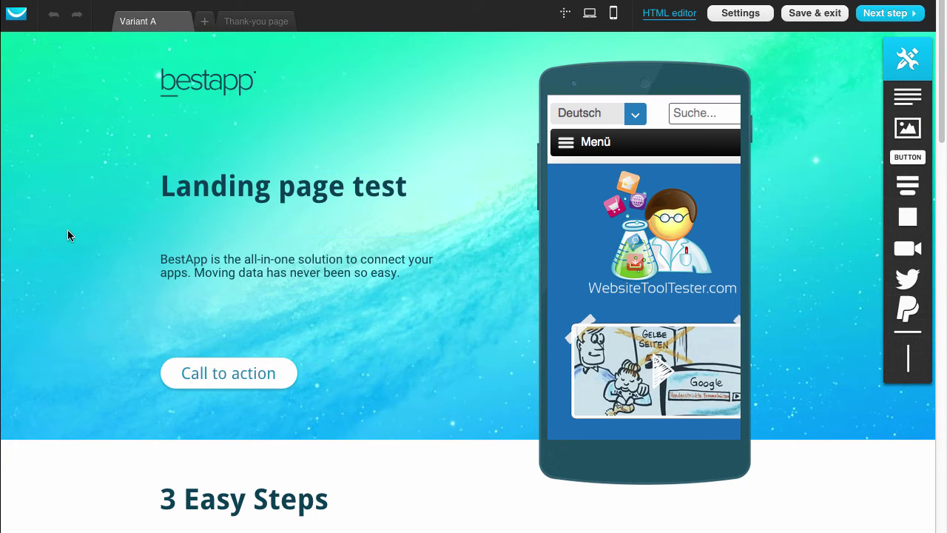
Add Variant B with headline 'Landing page test 2' and preview it on mobile
left_click(205, 20)
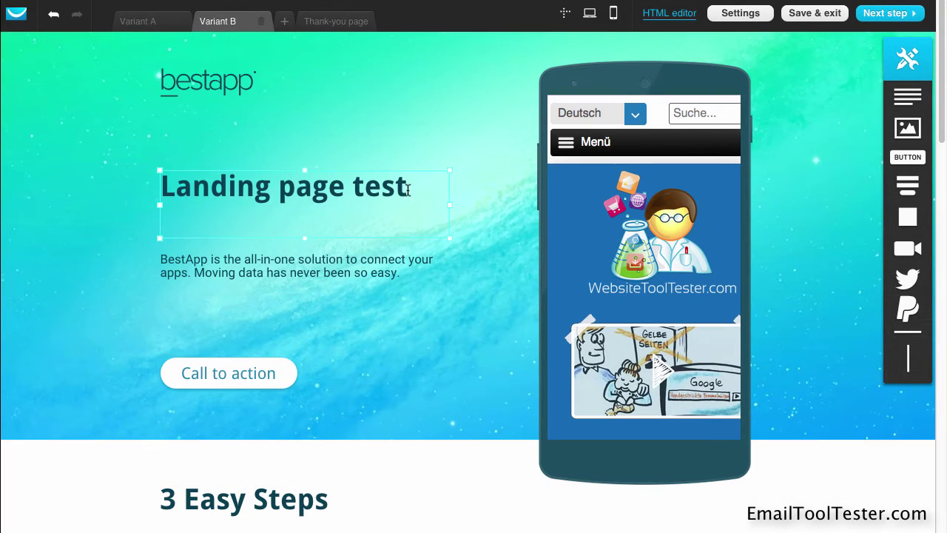
left_click(407, 191)
type("2")
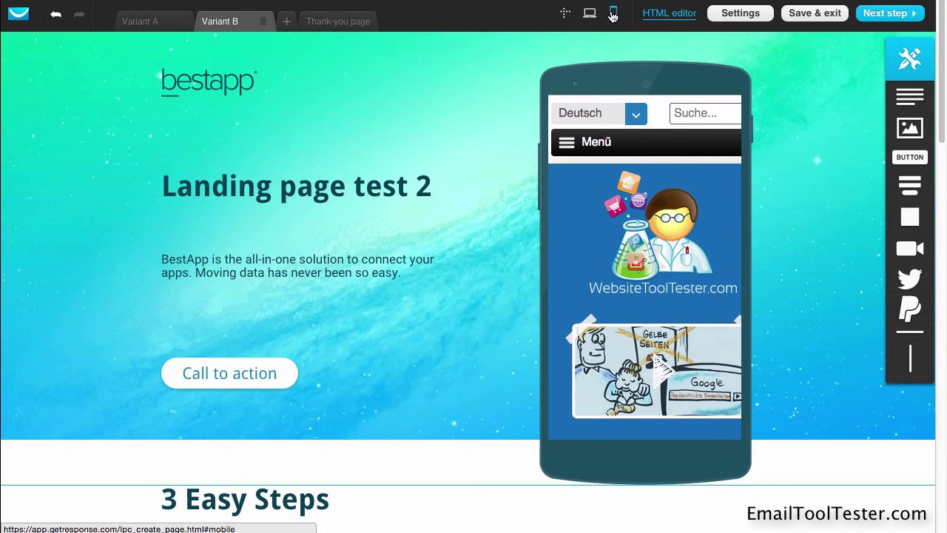
left_click(613, 15)
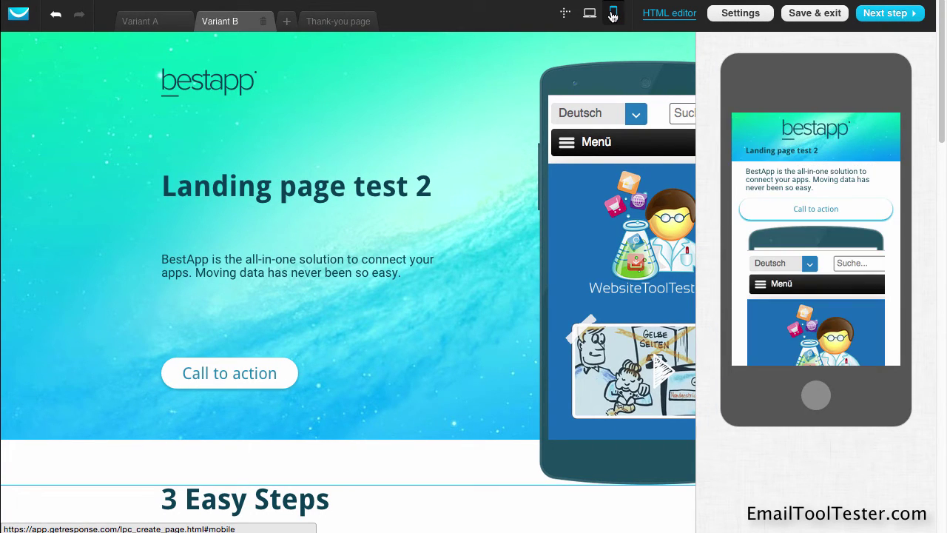
scroll(797, 269, "down", 5)
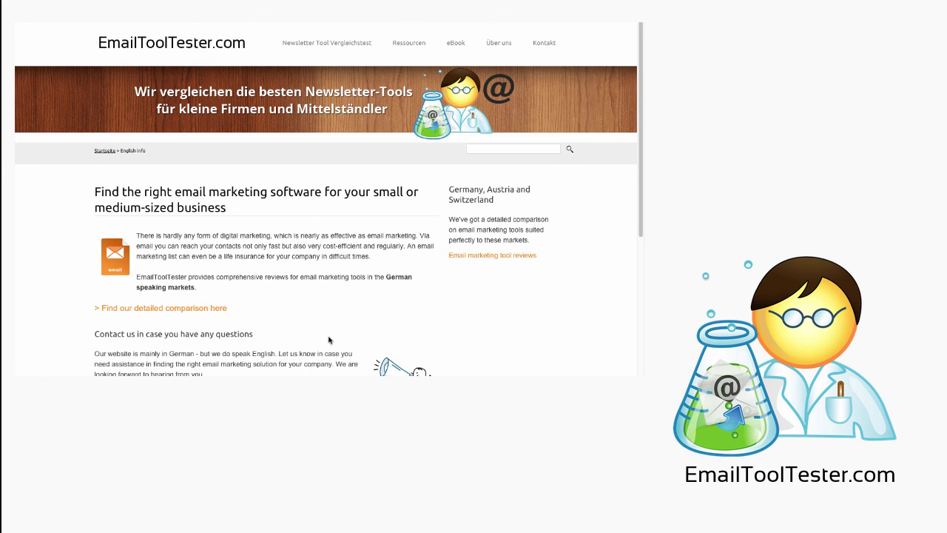
scroll(333, 336, "down", 1)
scroll(333, 337, "down", 2)
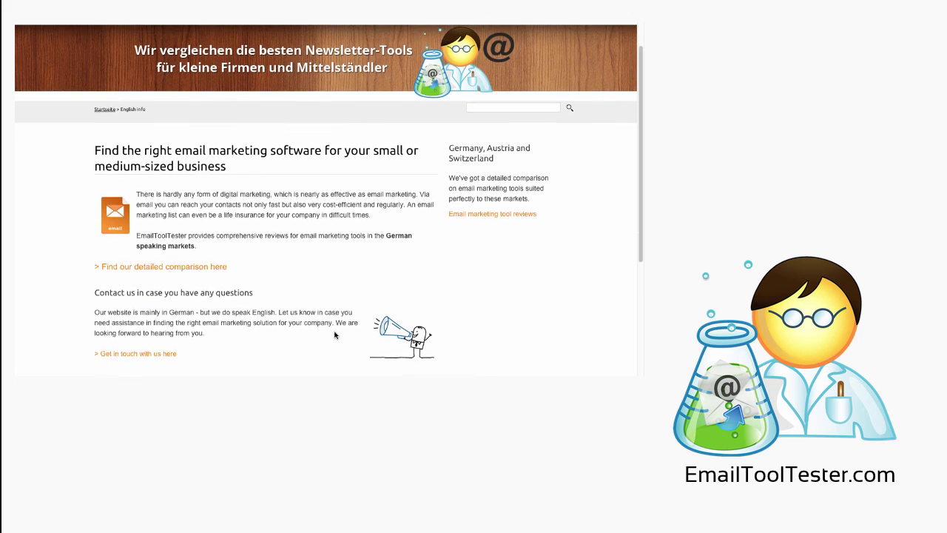